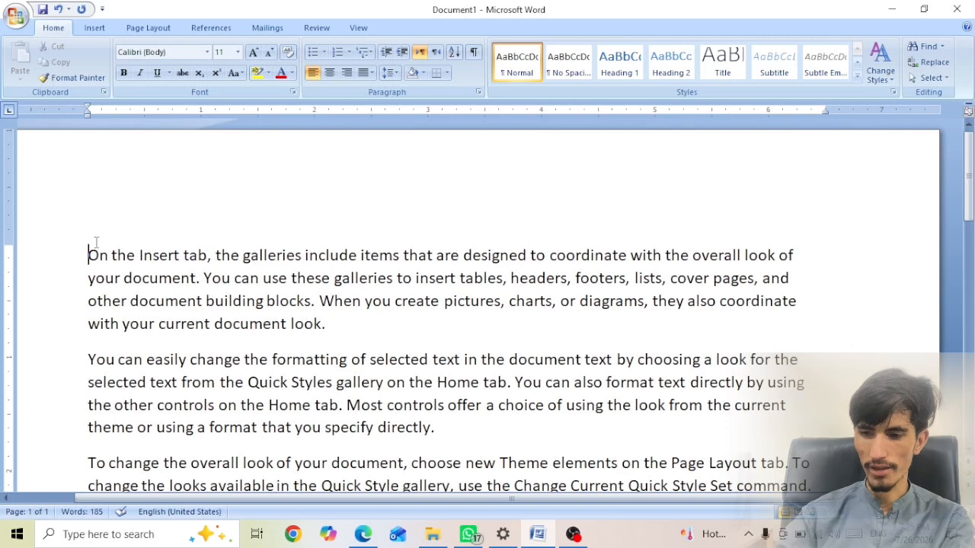
Step: Insert a new line above the first paragraph with the heading text "Computer"
{"action": "key", "text": "Return"}
{"action": "key", "text": "Up"}
{"action": "type", "text": "C"}
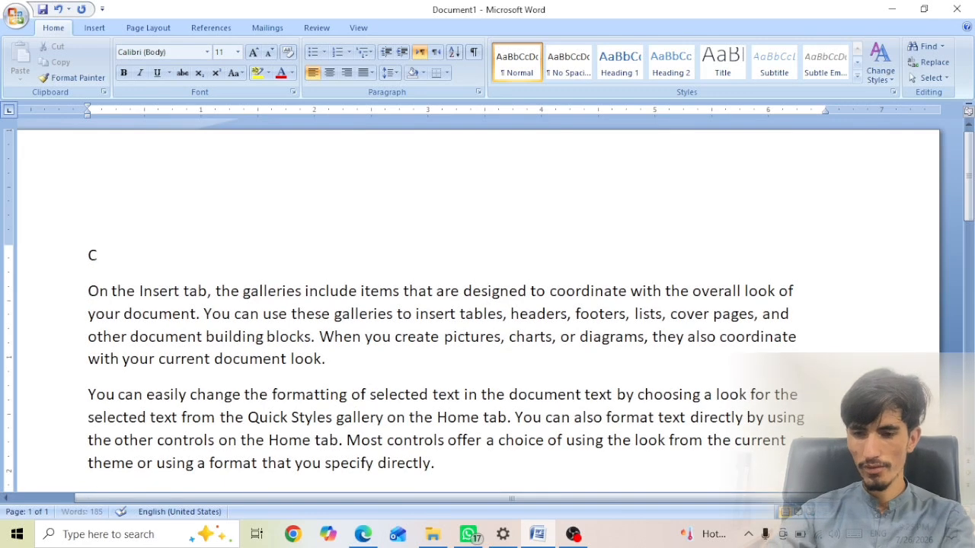
{"action": "type", "text": "omputer"}
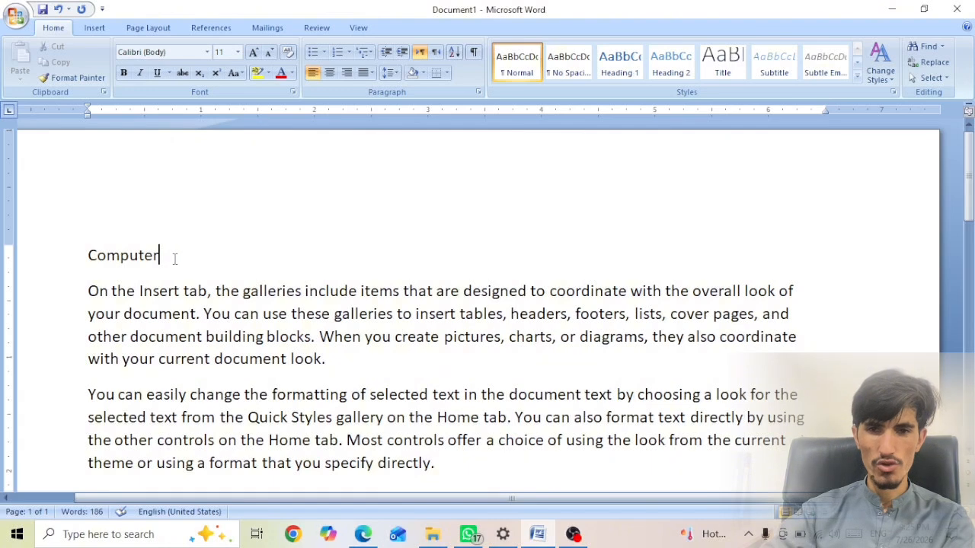
Step: Try center and right alignment on the "Computer" heading, ending with left alignment
{"action": "left_click_drag", "start_coordinate": [175, 257], "coordinate": [89, 251]}
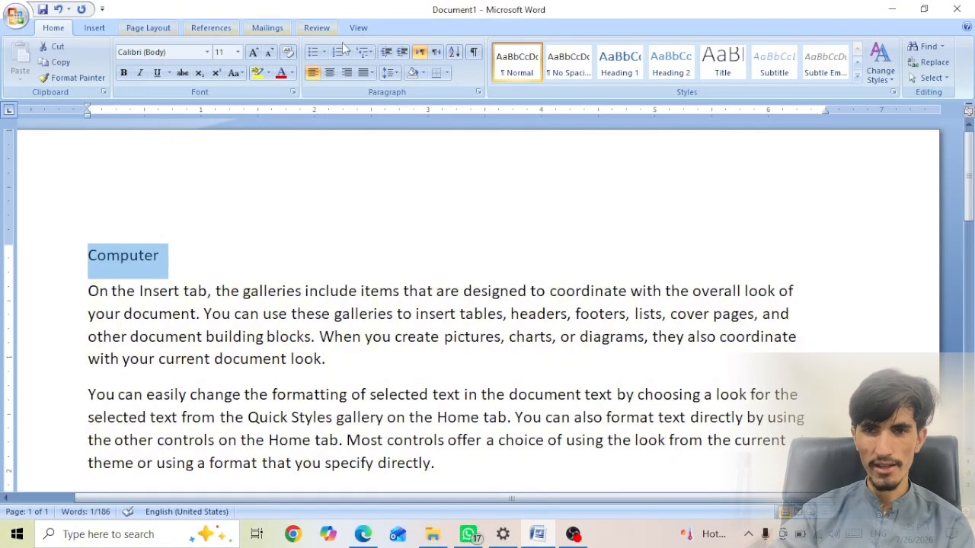
{"action": "left_click", "coordinate": [331, 75]}
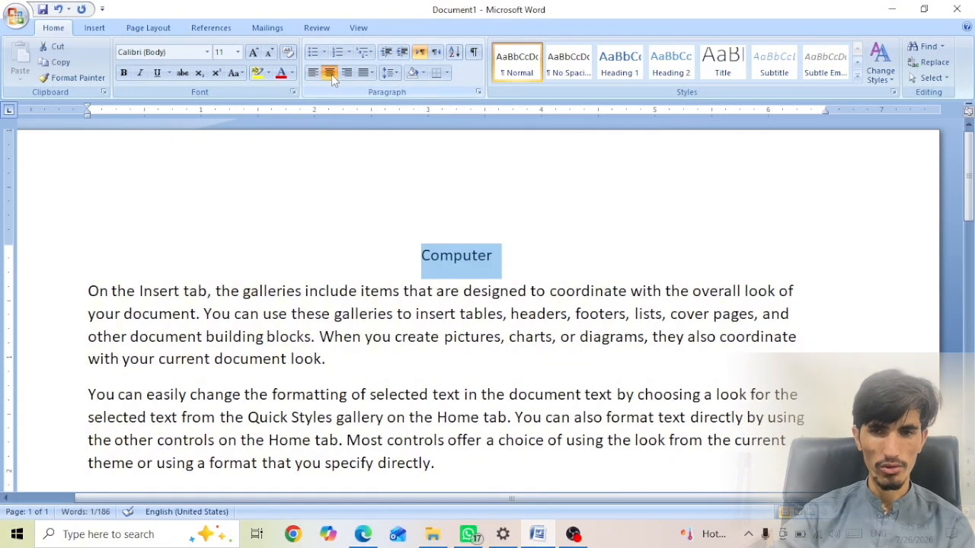
{"action": "left_click", "coordinate": [353, 78]}
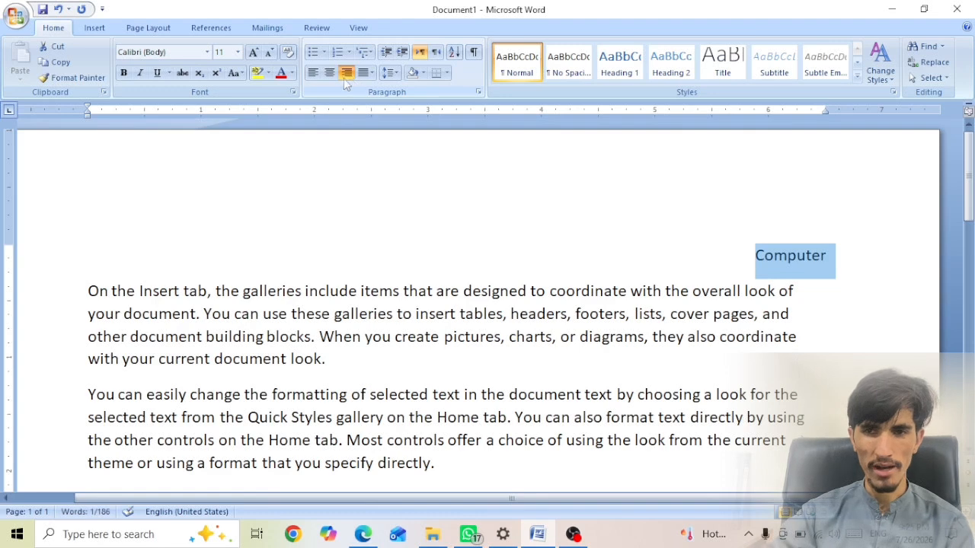
{"action": "left_click", "coordinate": [314, 75]}
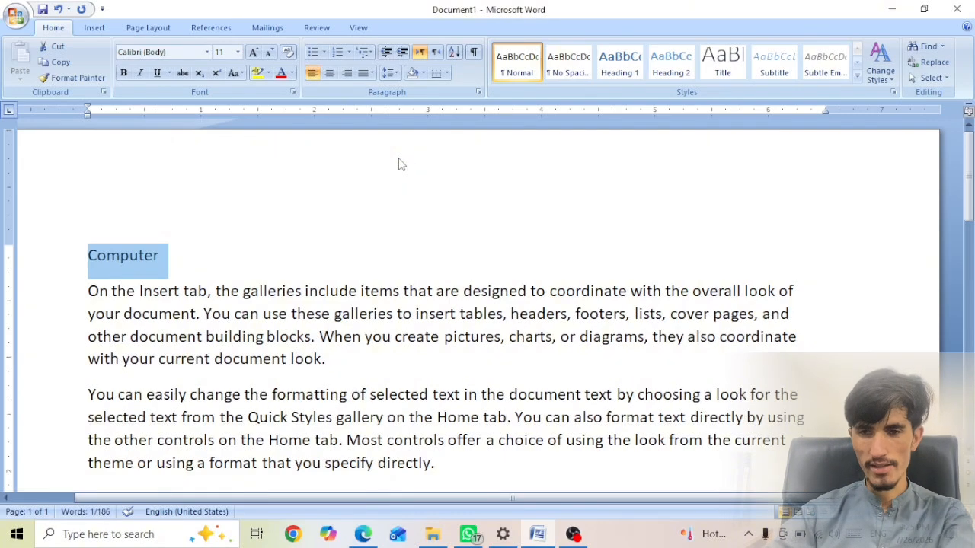
Step: With the On-Screen Keyboard displayed, right-align the "Computer" heading and return it to left alignment, closing the keyboard at the end
{"action": "key", "text": "ctrl+super+o"}
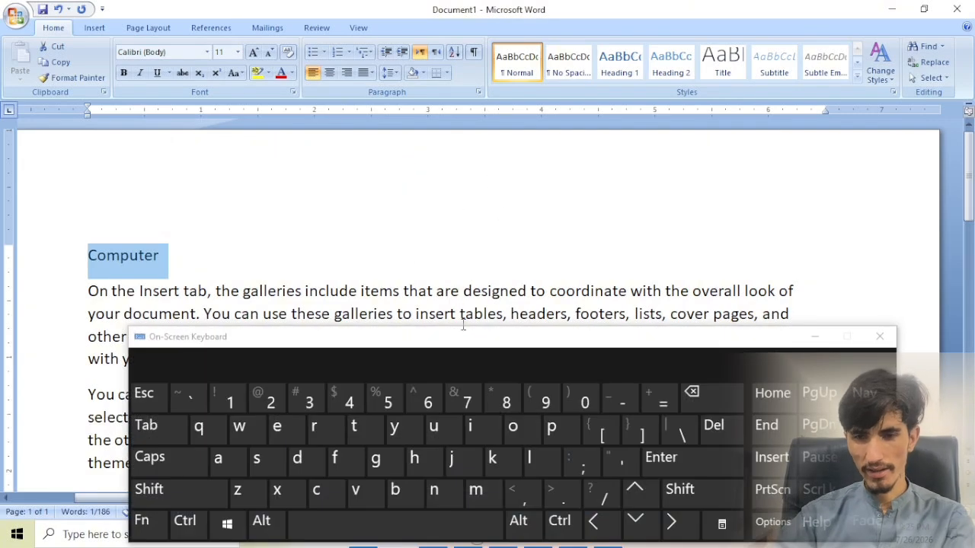
{"action": "key", "text": "ctrl"}
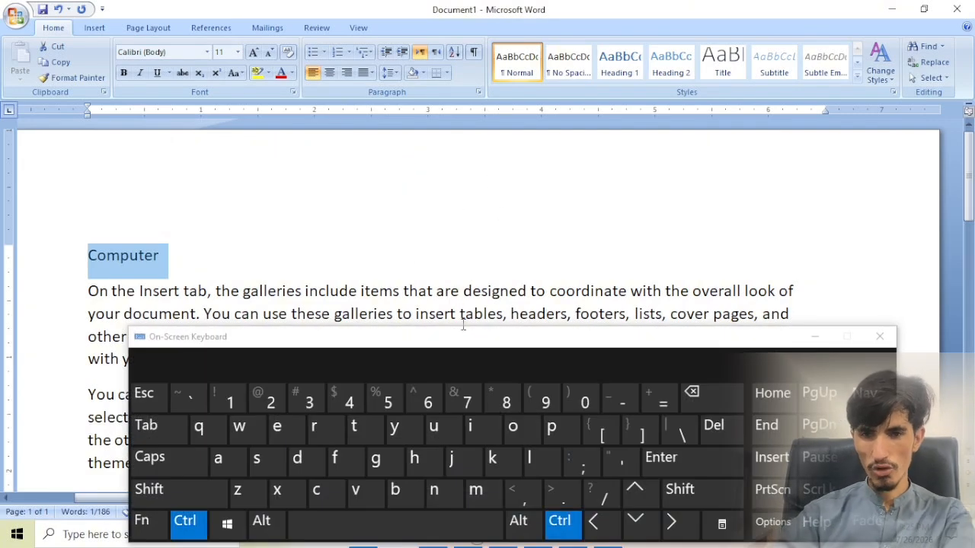
{"action": "left_click", "coordinate": [291, 439]}
{"action": "left_click", "coordinate": [320, 441]}
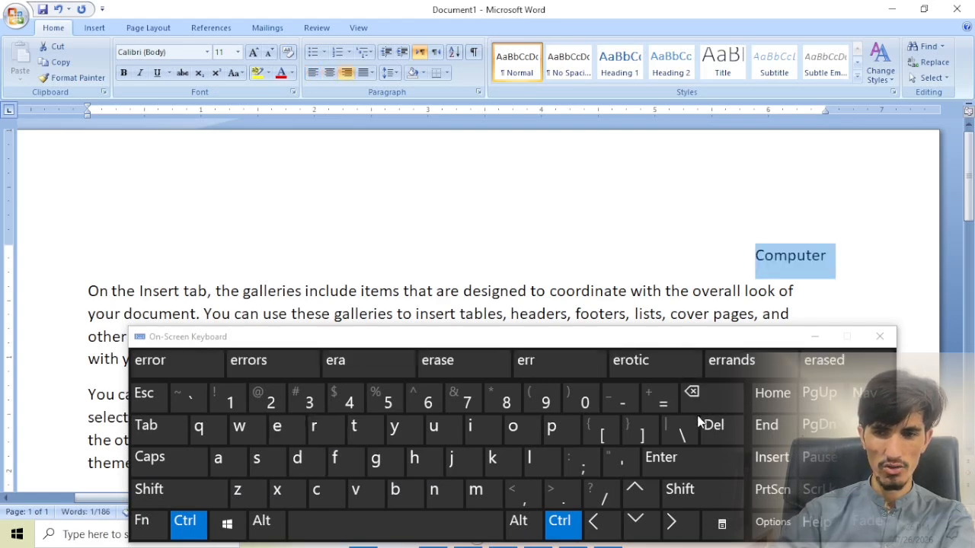
{"action": "left_click", "coordinate": [548, 463]}
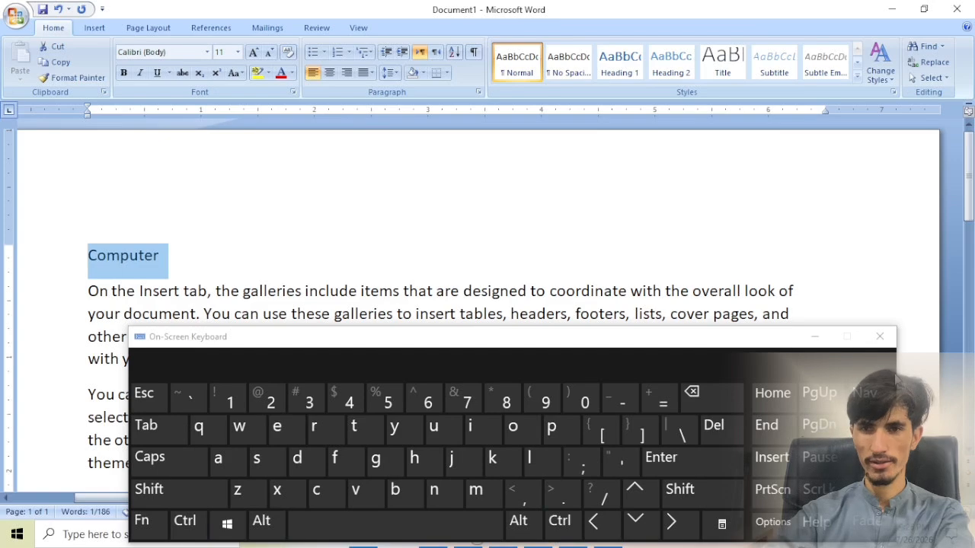
{"action": "left_click", "coordinate": [883, 339]}
Step: Add a line reading "Computer" below the last paragraph of the document
{"action": "scroll", "coordinate": [632, 342], "scroll_direction": "down", "scroll_amount": 4}
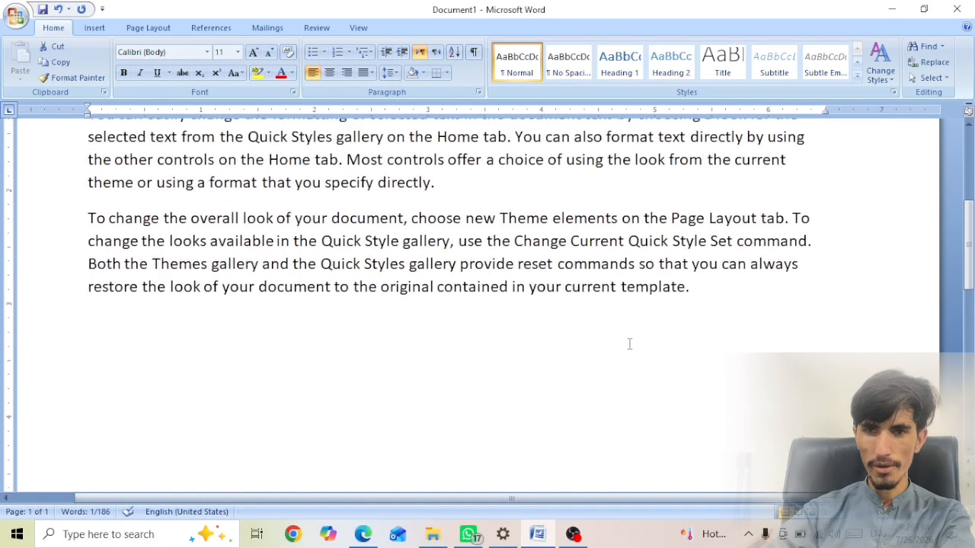
{"action": "scroll", "coordinate": [629, 343], "scroll_direction": "down", "scroll_amount": 2}
{"action": "left_click", "coordinate": [208, 291]}
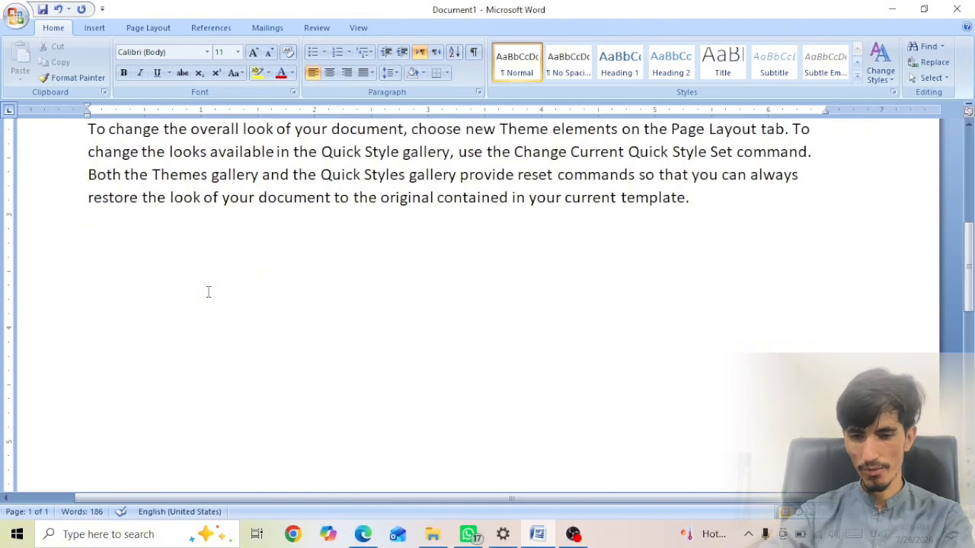
{"action": "type", "text": "Computer"}
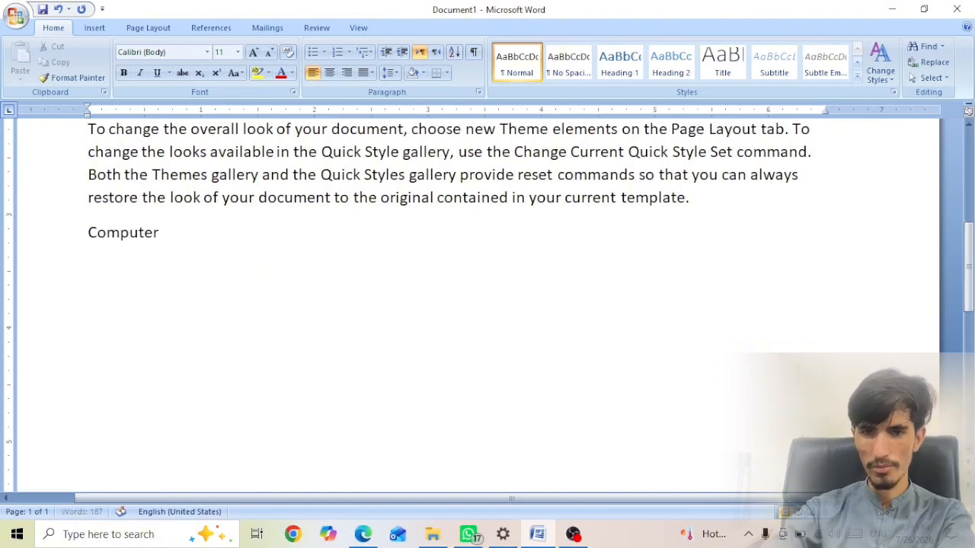
{"action": "key", "text": "Return"}
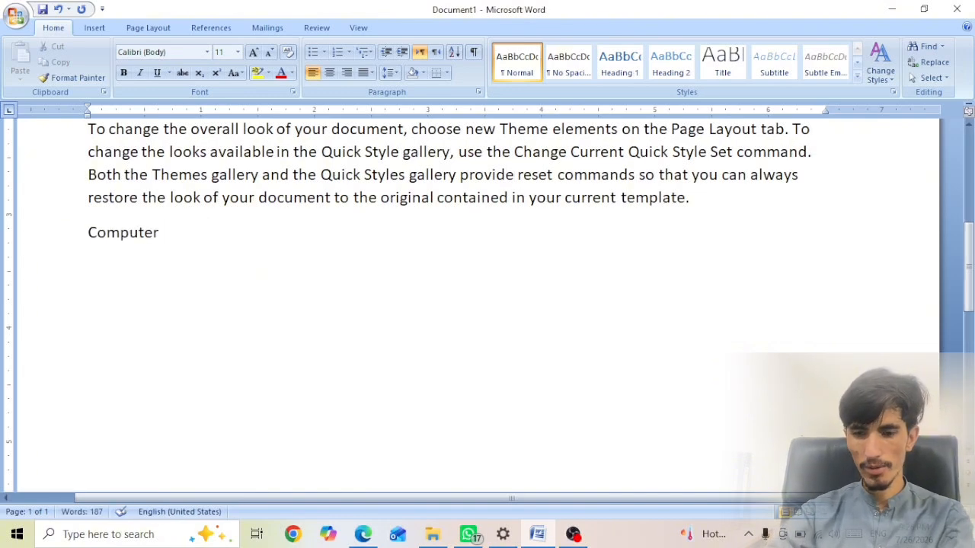
Step: Define a new bullet using the Symbol font's round dot, character code 183, and apply it to the "Computer" line below the paragraphs
{"action": "left_click", "coordinate": [70, 224]}
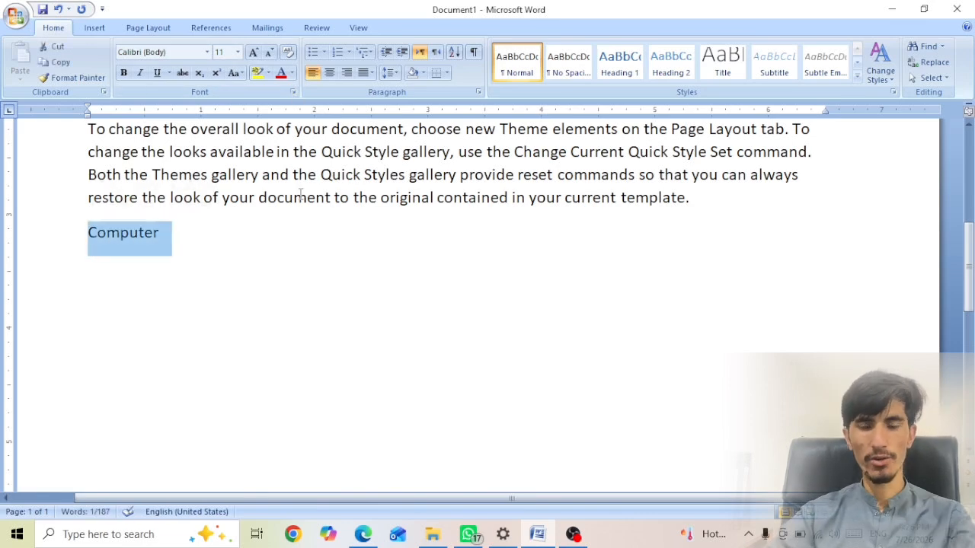
{"action": "left_click", "coordinate": [326, 52]}
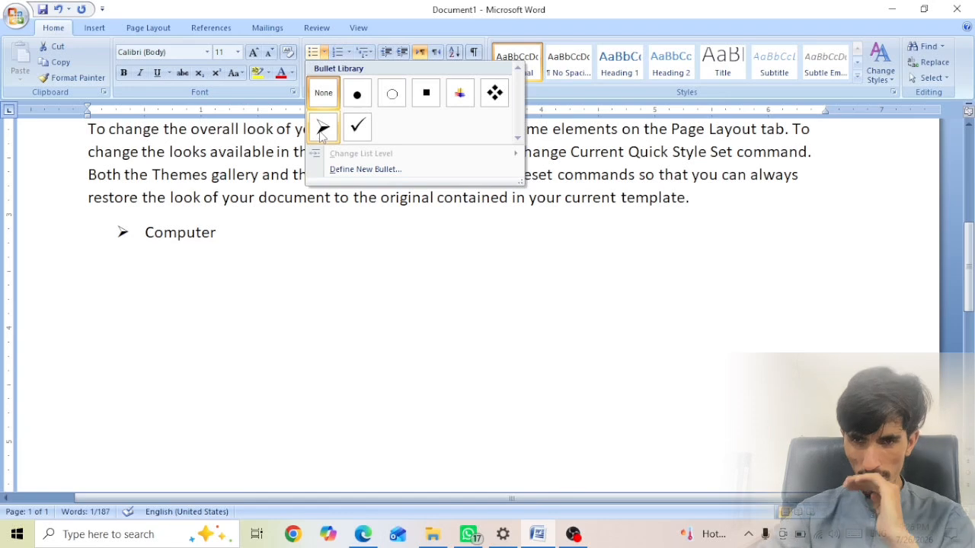
{"action": "left_click", "coordinate": [376, 169]}
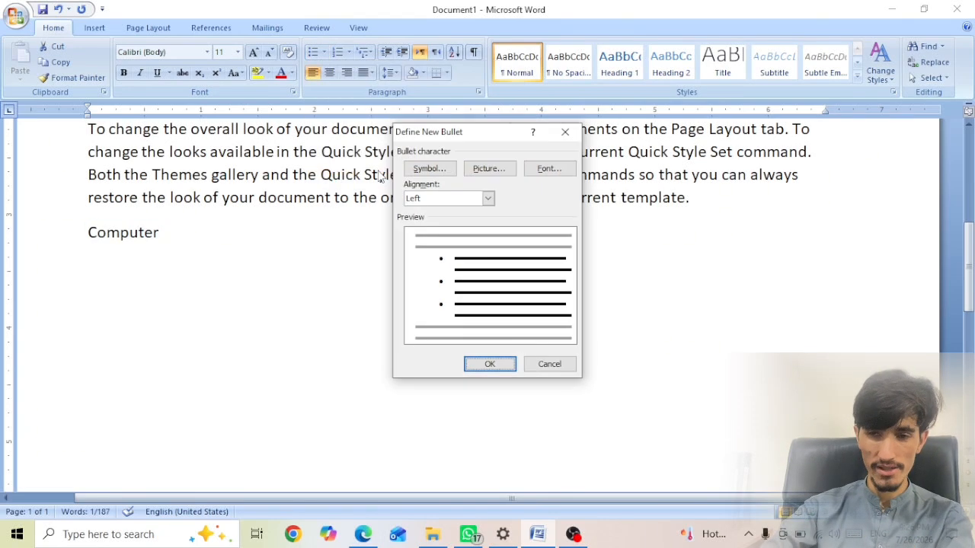
{"action": "left_click", "coordinate": [415, 170]}
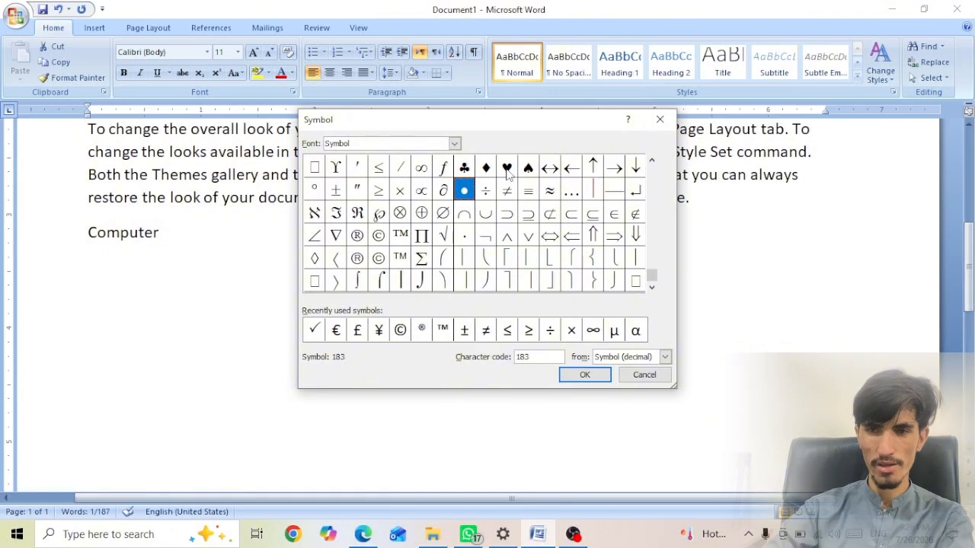
{"action": "left_click", "coordinate": [453, 143]}
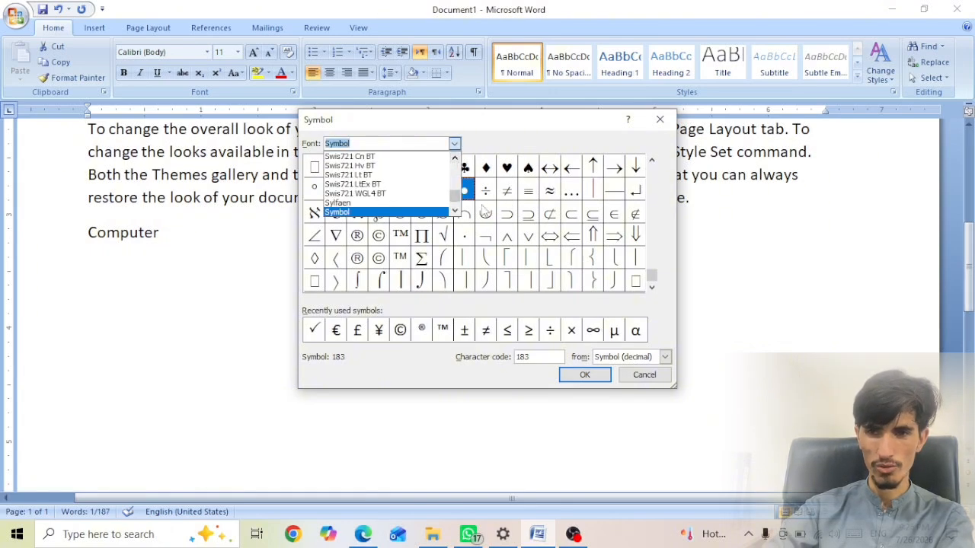
{"action": "left_click", "coordinate": [652, 279]}
{"action": "left_click_drag", "start_coordinate": [649, 273], "coordinate": [647, 239]}
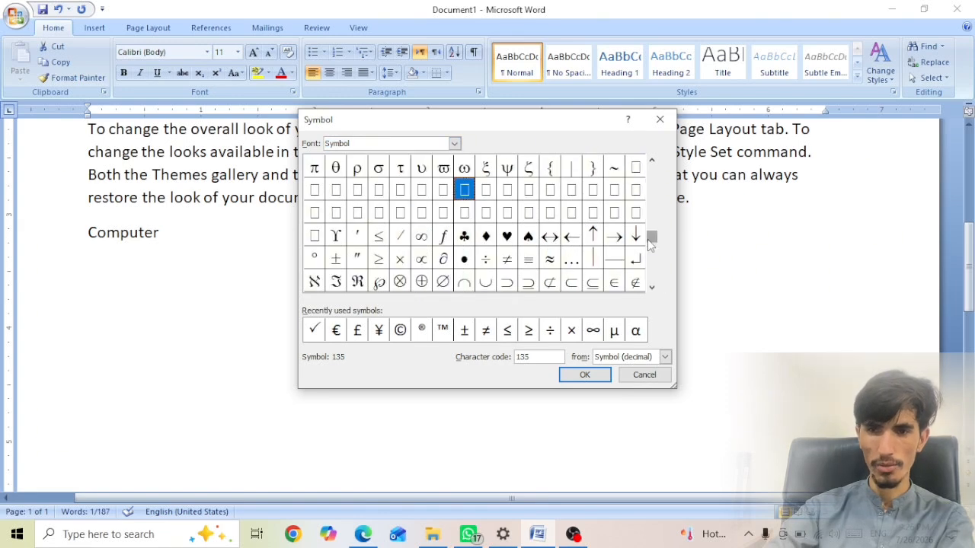
{"action": "left_click", "coordinate": [466, 263]}
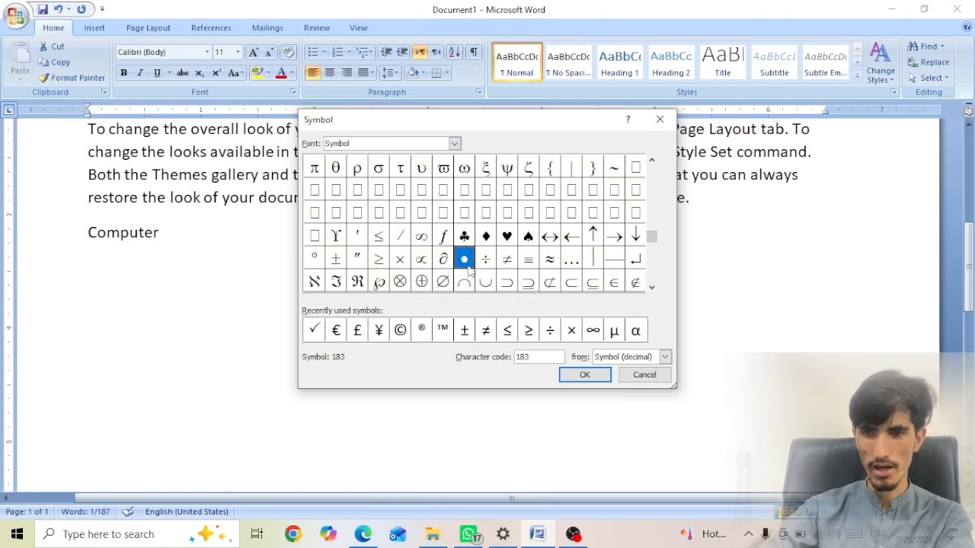
{"action": "left_click", "coordinate": [579, 377]}
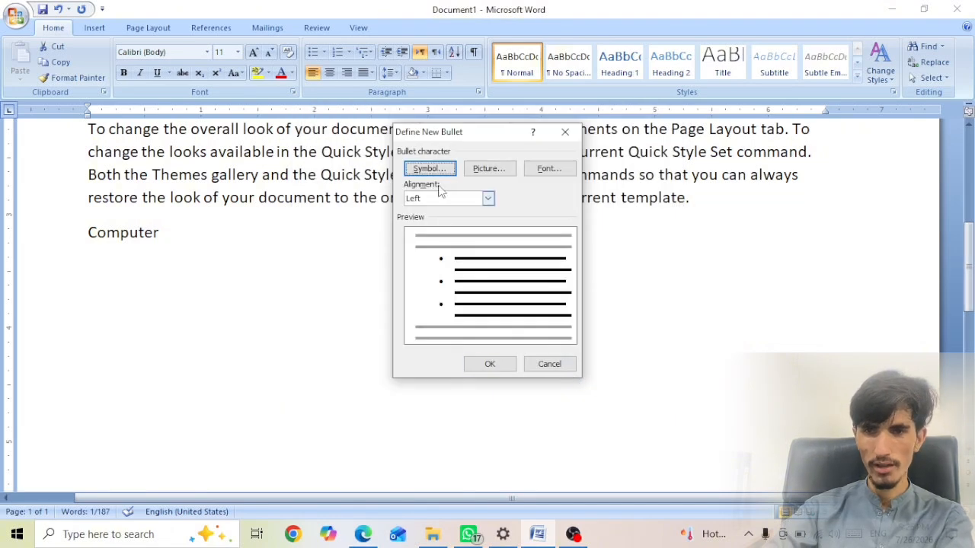
{"action": "left_click", "coordinate": [490, 365]}
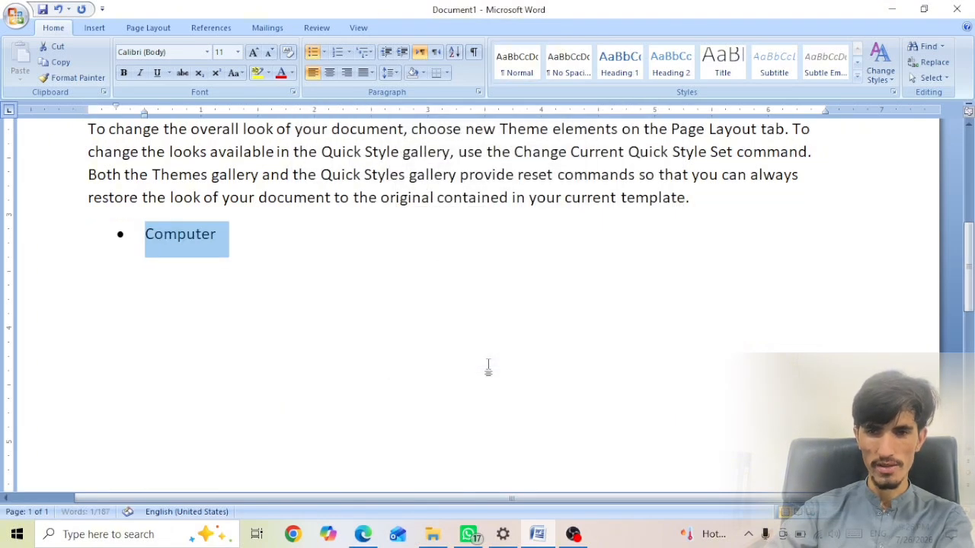
Step: Change the bullet of the "Computer" list item to the check mark and place the cursor at the end of its text
{"action": "left_click", "coordinate": [323, 52]}
{"action": "left_click", "coordinate": [358, 175]}
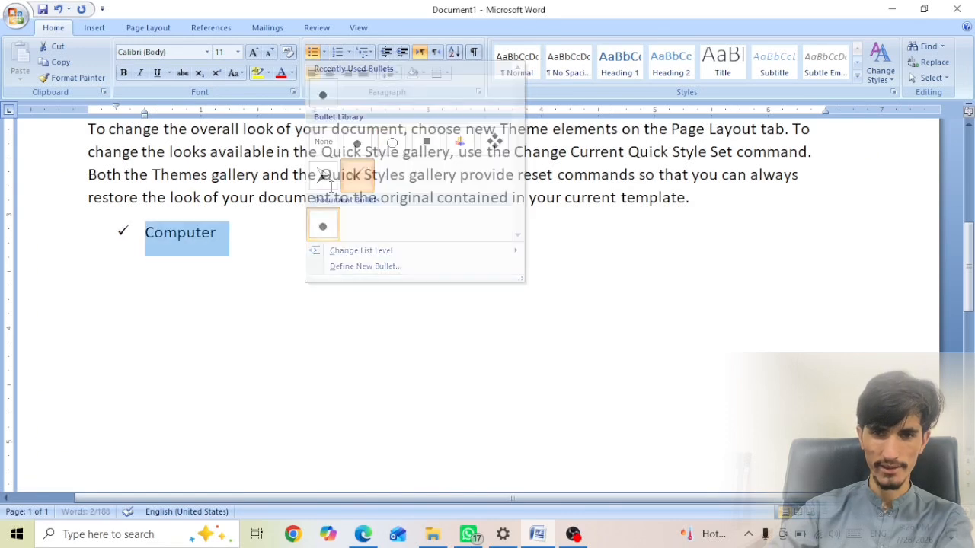
{"action": "left_click", "coordinate": [258, 236]}
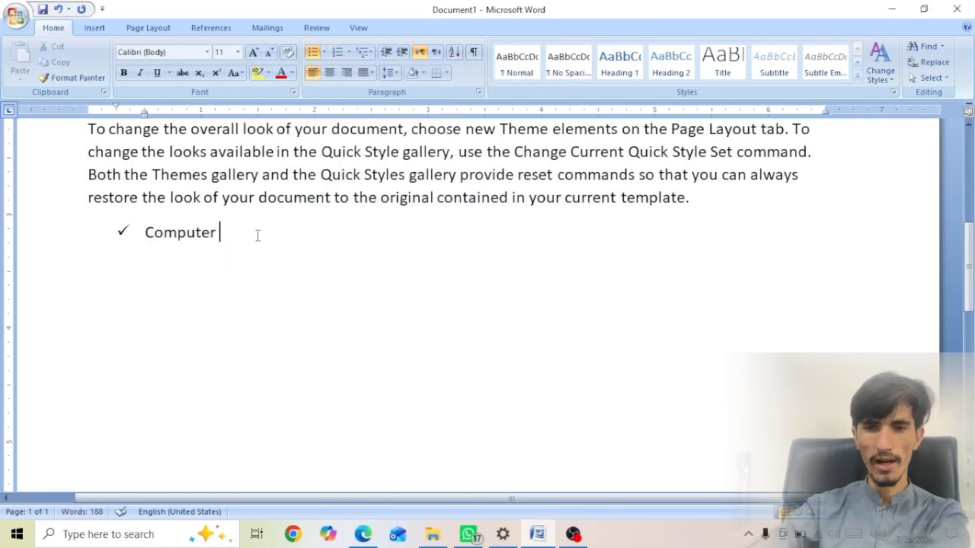
Step: Add the items Mouse, Keyboard, Monitor and CPU below "Computer" in the check-mark list
{"action": "key", "text": "Return"}
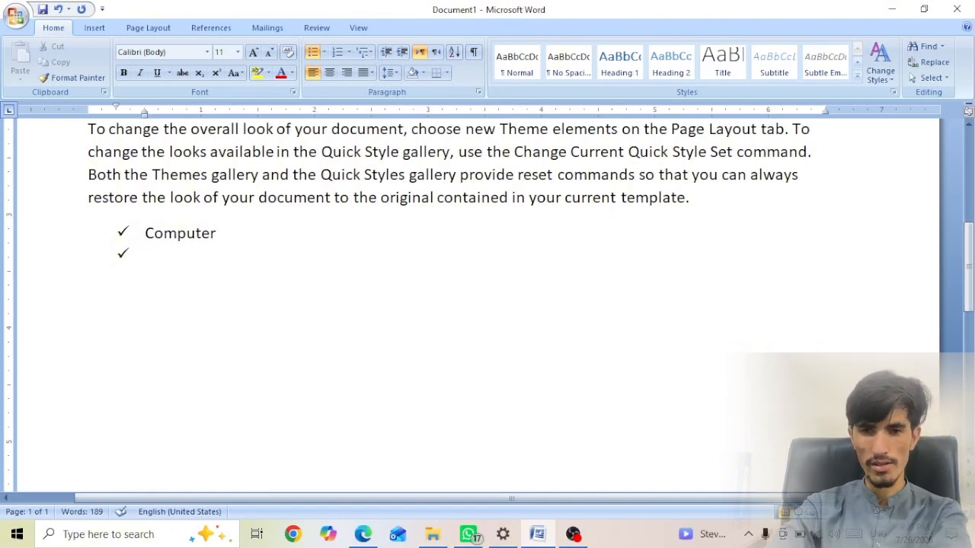
{"action": "type", "text": "mouse"}
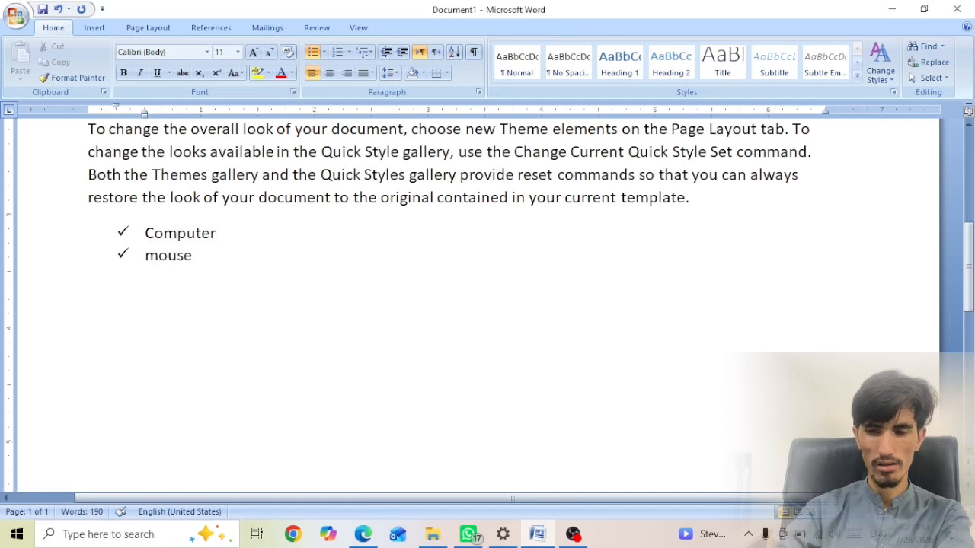
{"action": "key", "text": "Return"}
{"action": "type", "text": "Key"}
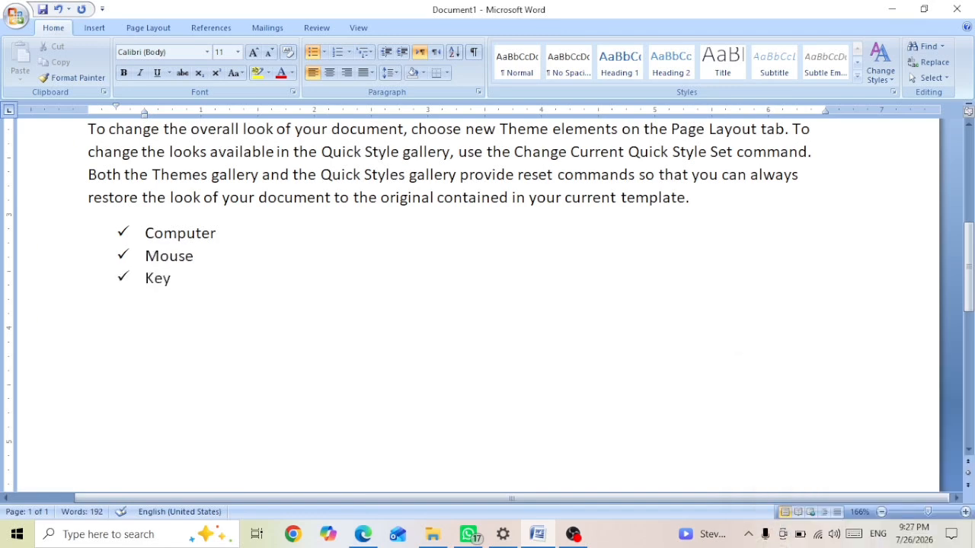
{"action": "type", "text": "board"}
{"action": "key", "text": "Return"}
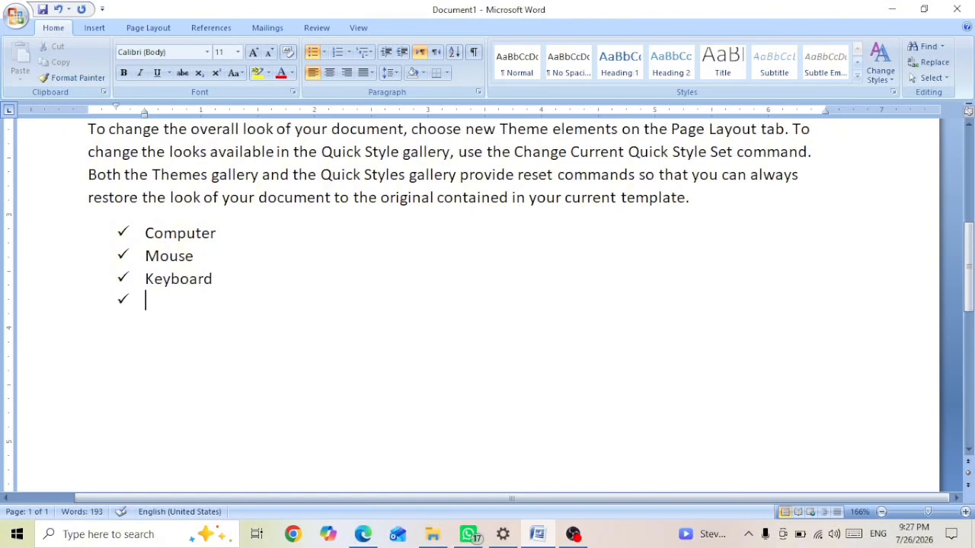
{"action": "type", "text": "monitor"}
{"action": "key", "text": "Return"}
{"action": "type", "text": "CPU"}
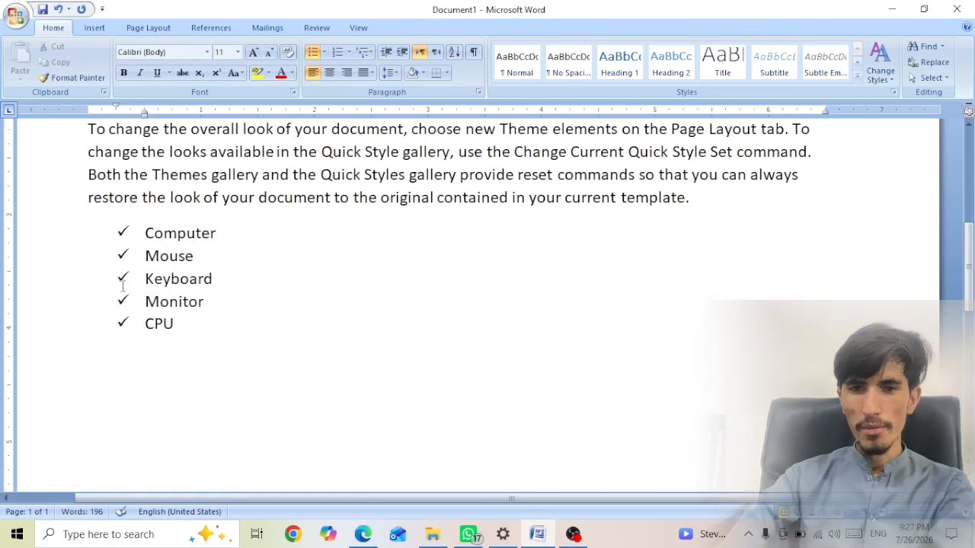
Step: Select the Mouse through CPU items and view the available numbering formats without applying one
{"action": "left_click_drag", "start_coordinate": [188, 332], "coordinate": [144, 263]}
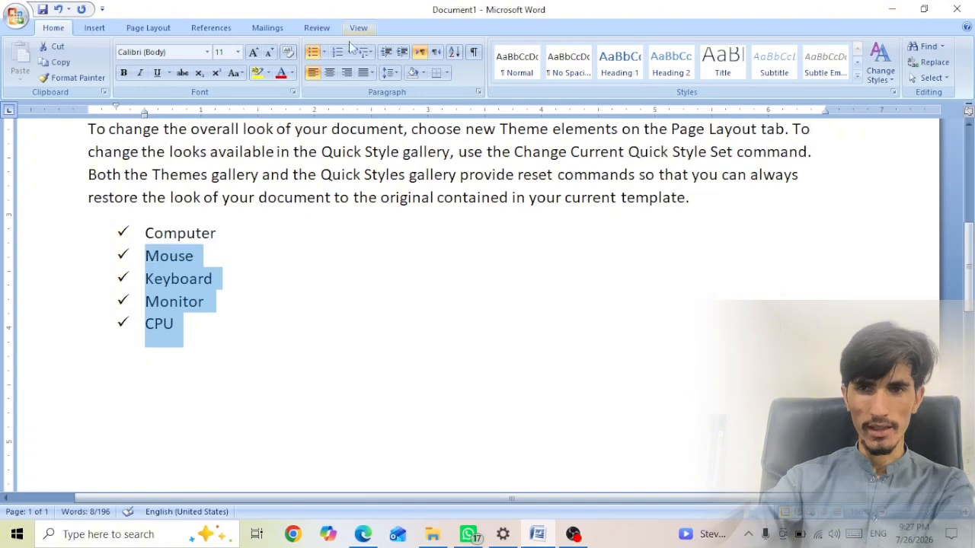
{"action": "left_click", "coordinate": [349, 53]}
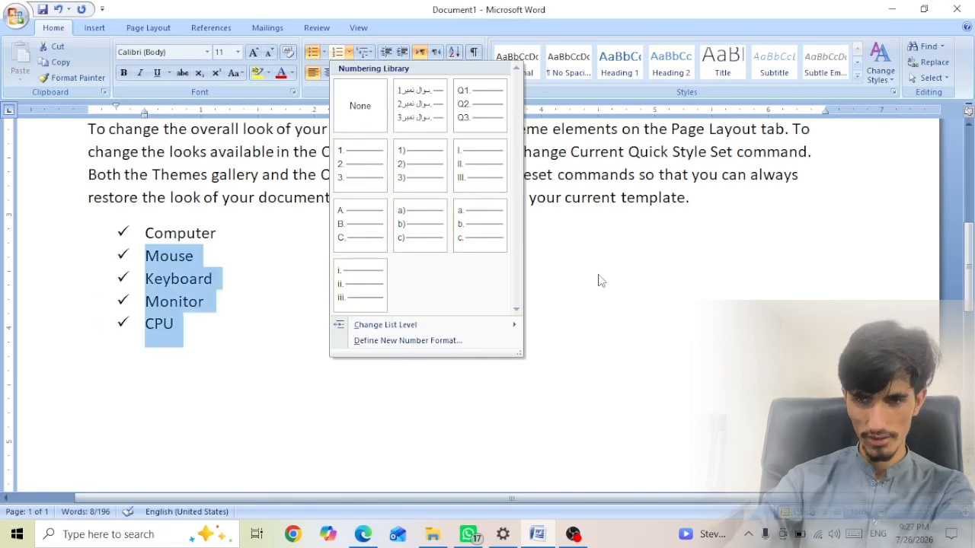
{"action": "key", "text": "Escape"}
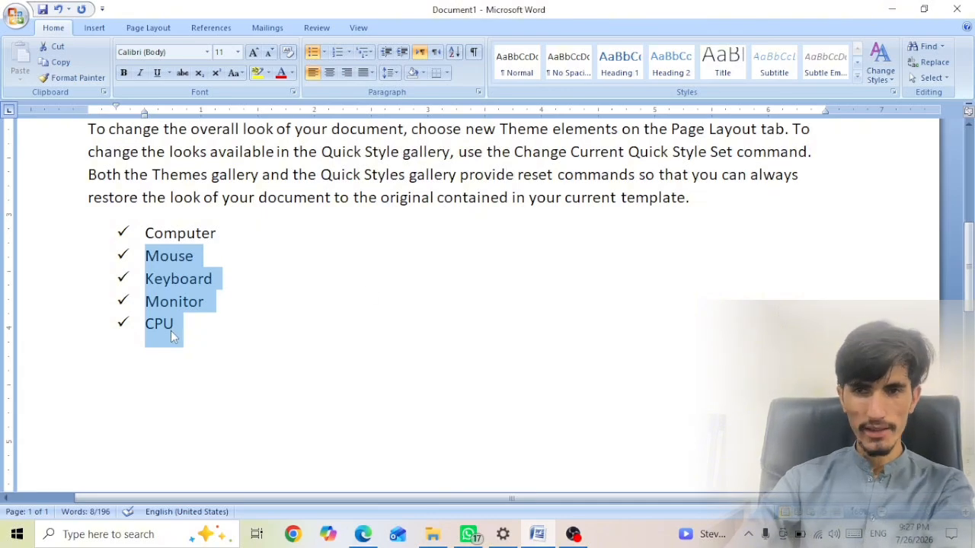
Step: Increase the indent of the paragraph beginning "You can easily change" by two levels and decrease it by two levels again
{"action": "left_click", "coordinate": [338, 281]}
{"action": "scroll", "coordinate": [337, 281], "scroll_direction": "up", "scroll_amount": 5}
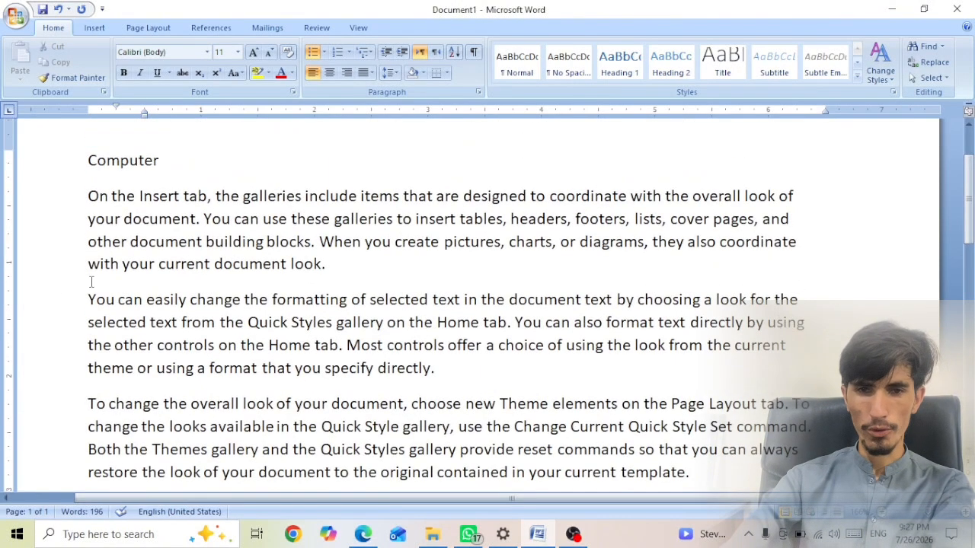
{"action": "left_click", "coordinate": [88, 301]}
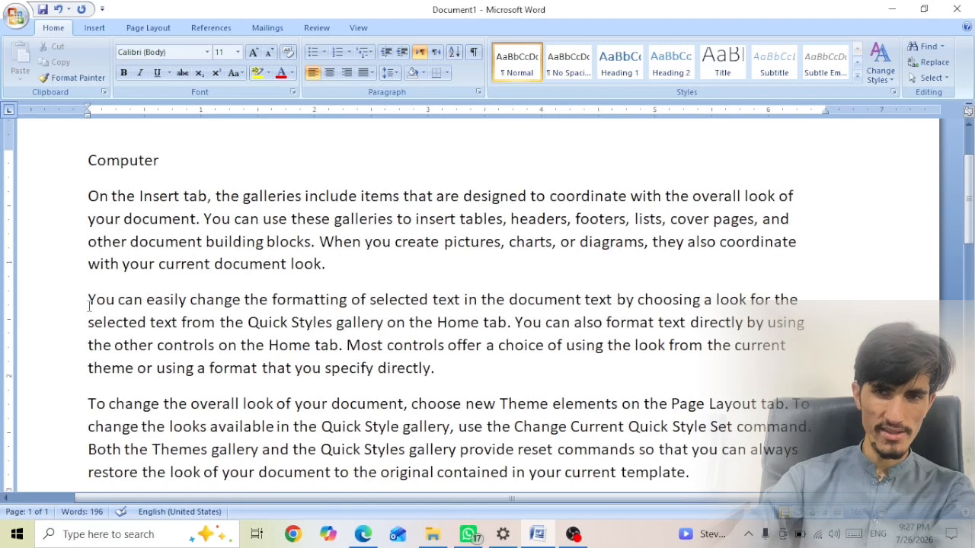
{"action": "left_click", "coordinate": [402, 52]}
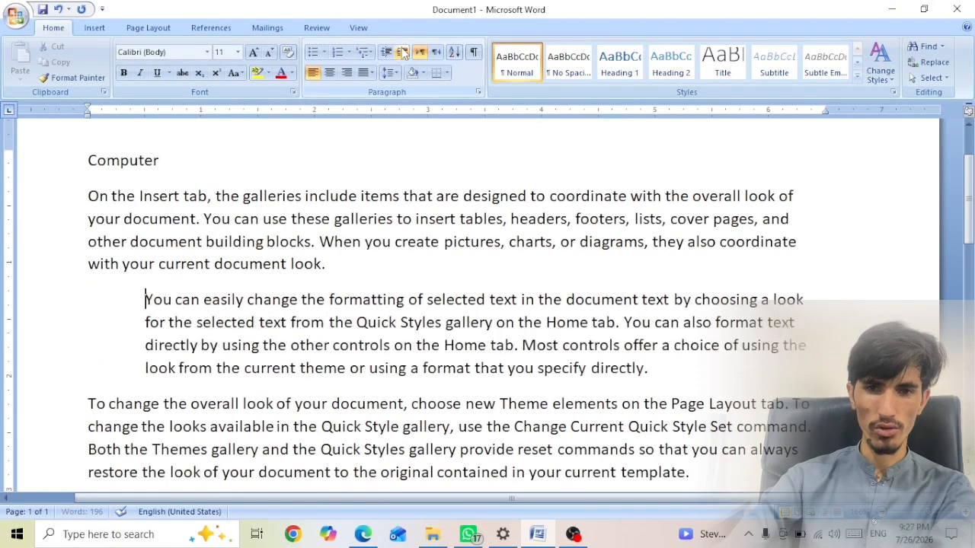
{"action": "left_click", "coordinate": [402, 52]}
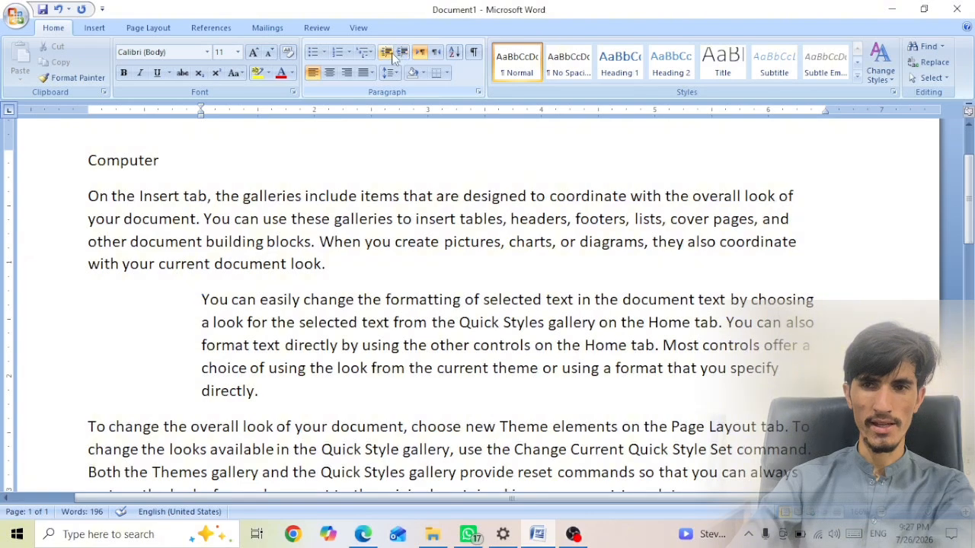
{"action": "left_click", "coordinate": [386, 53]}
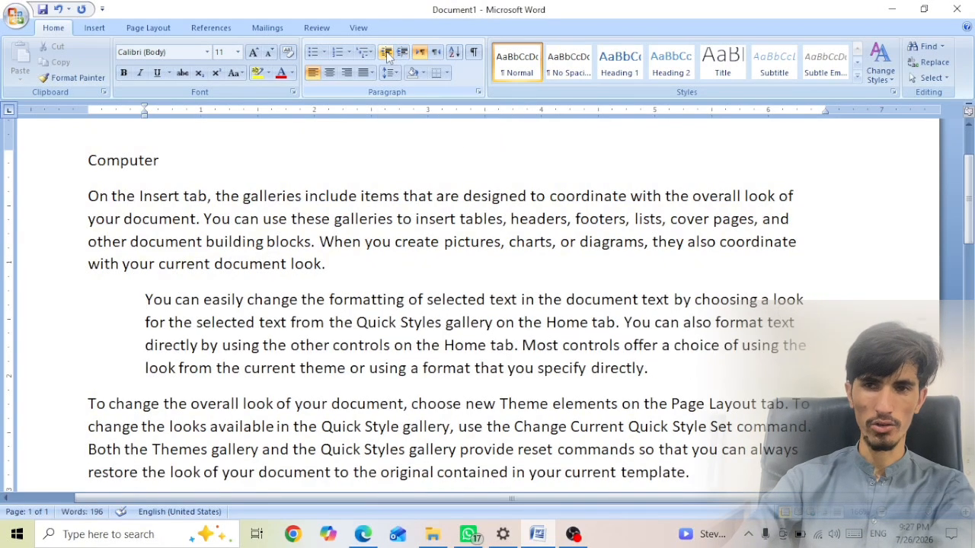
{"action": "left_click", "coordinate": [386, 53]}
Step: Delete the whole check-mark list from "Computer" to "CPU" below the paragraphs and remove the remaining bullet
{"action": "scroll", "coordinate": [467, 263], "scroll_direction": "down", "scroll_amount": 3}
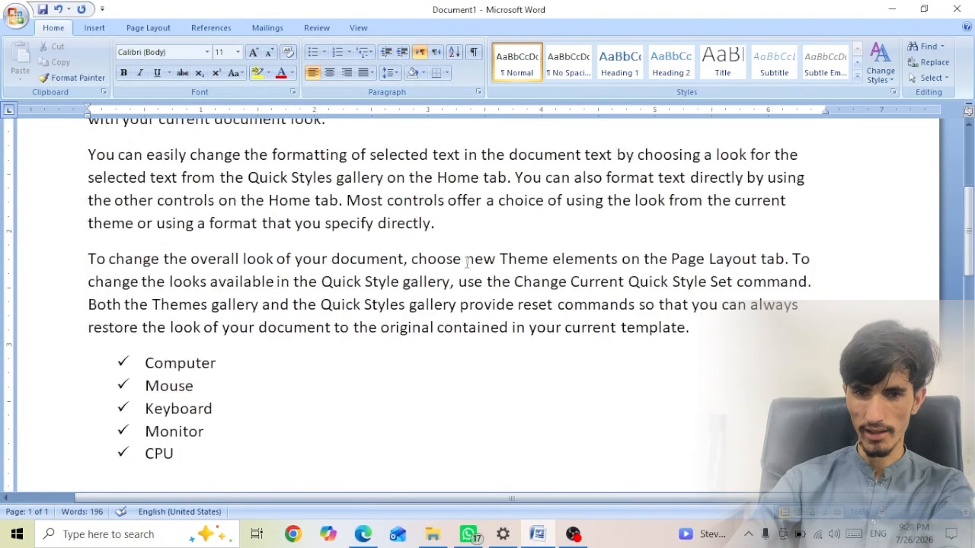
{"action": "left_click", "coordinate": [189, 374]}
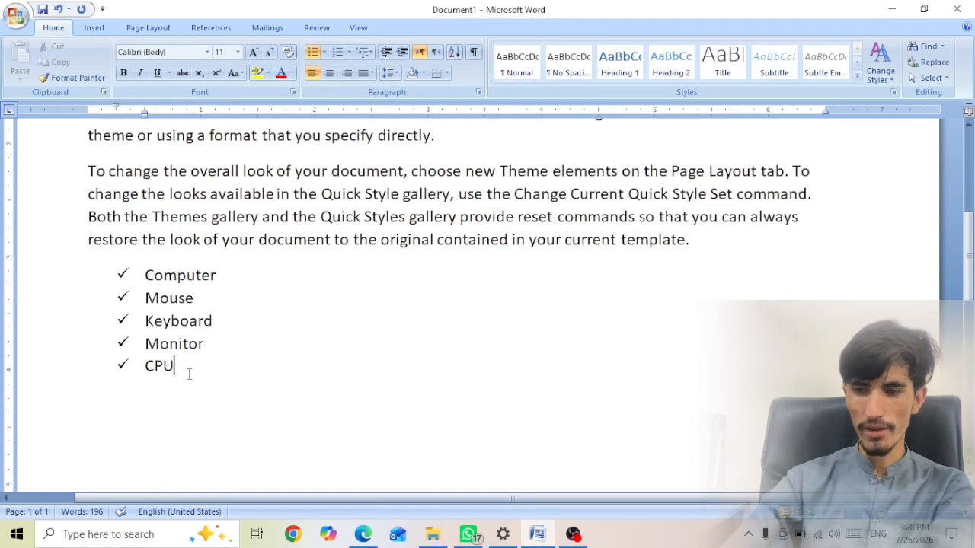
{"action": "key", "text": "Return"}
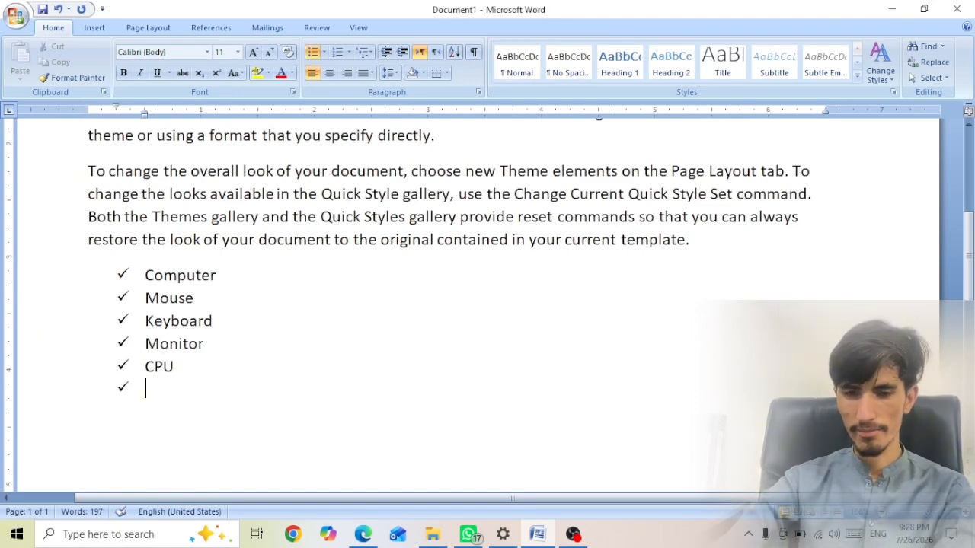
{"action": "left_click_drag", "start_coordinate": [157, 402], "coordinate": [116, 277]}
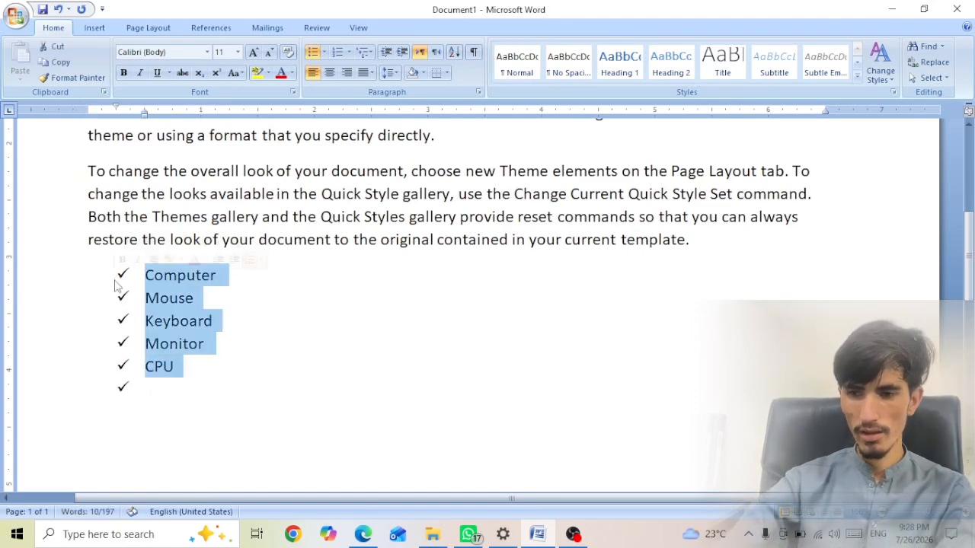
{"action": "key", "text": "BackSpace"}
{"action": "key", "text": "BackSpace"}
Step: Enter two first names on separate indented lines below the last paragraph and start a third line
{"action": "type", "text": "Ali"}
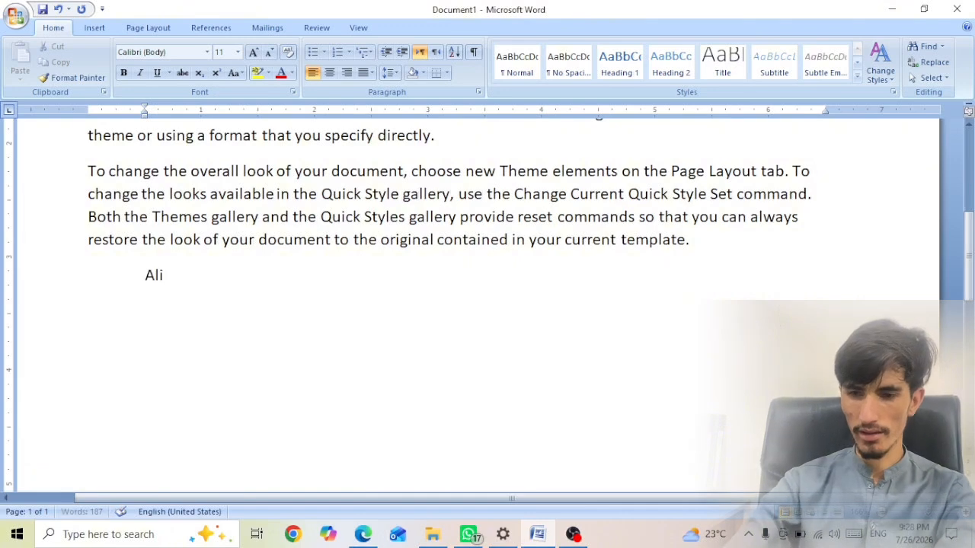
{"action": "key", "text": "Return"}
{"action": "type", "text": "Zam"}
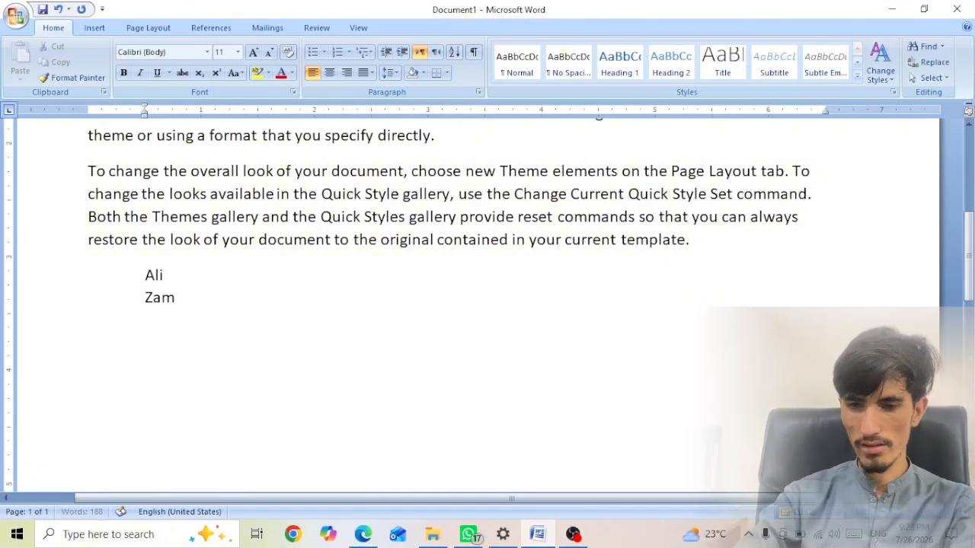
{"action": "type", "text": "ir"}
{"action": "key", "text": "Return"}
{"action": "type", "text": "BN"}
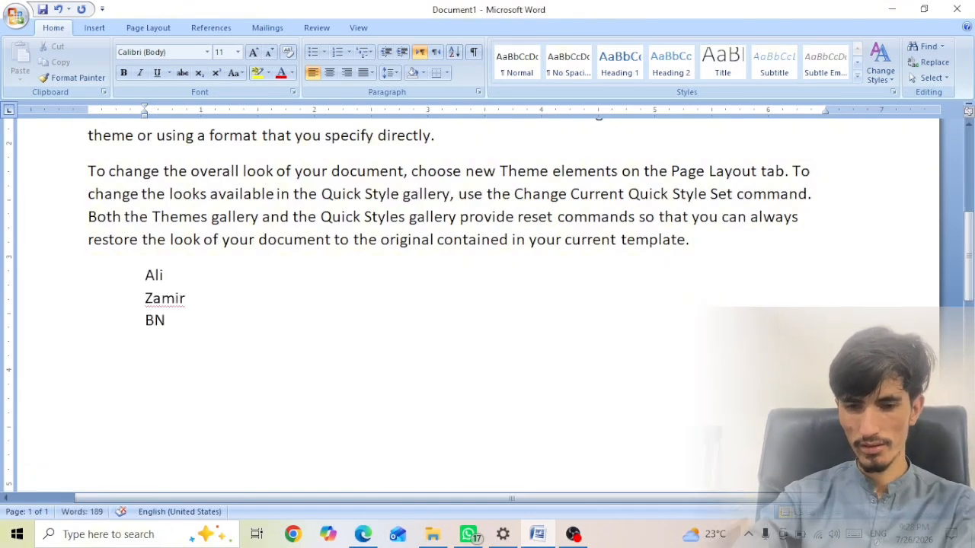
{"action": "type", "text": "asir"}
{"action": "key", "text": "BackSpace"}
{"action": "key", "text": "BackSpace"}
{"action": "key", "text": "BackSpace"}
{"action": "key", "text": "BackSpace"}
{"action": "key", "text": "BackSpace"}
{"action": "key", "text": "BackSpace"}
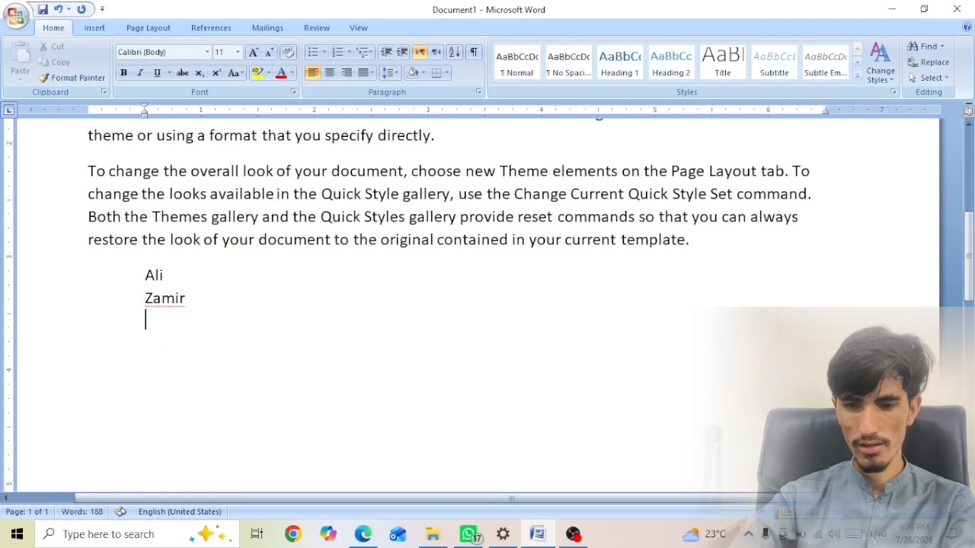
Step: Add four more first names on separate lines to complete the six-line name list
{"action": "type", "text": "Nasir"}
{"action": "key", "text": "Return"}
{"action": "type", "text": "Bano"}
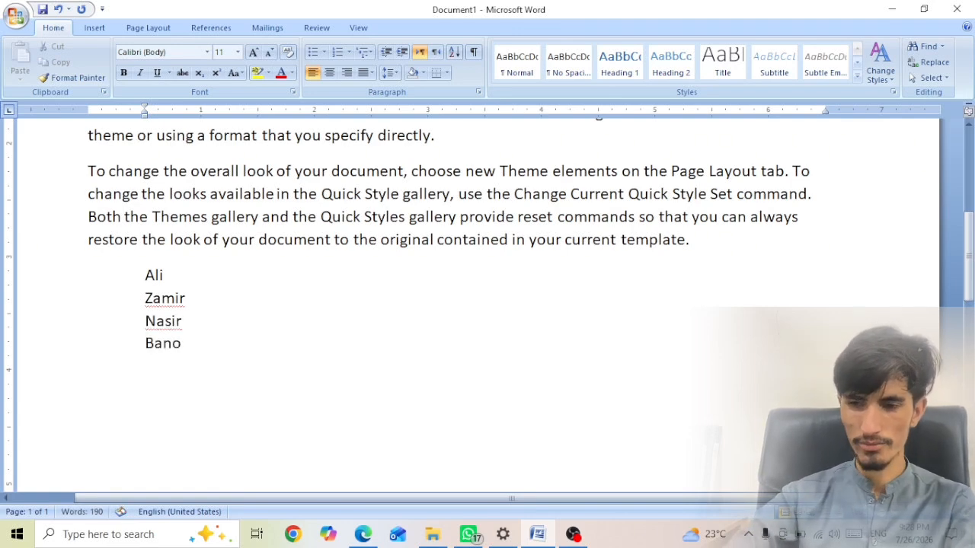
{"action": "key", "text": "Return"}
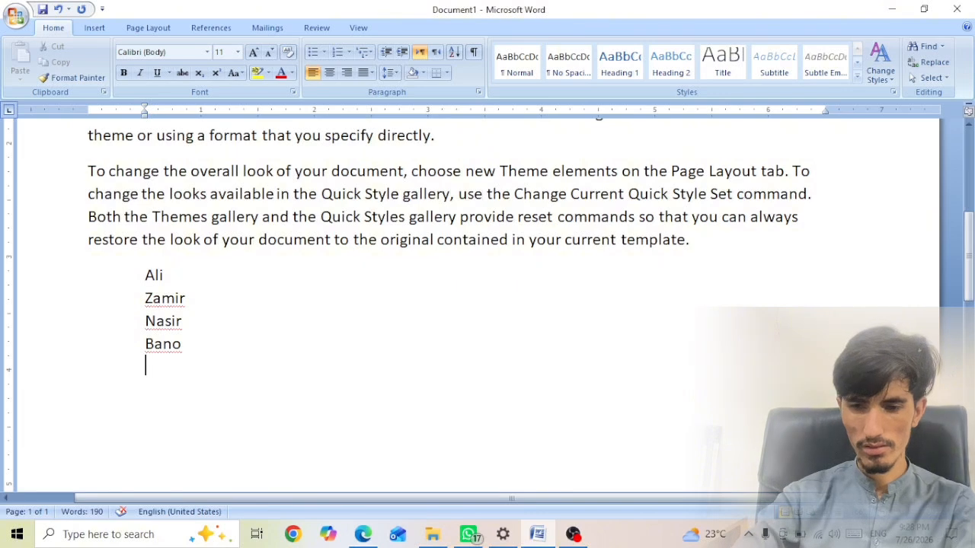
{"action": "type", "text": "Nadeem"}
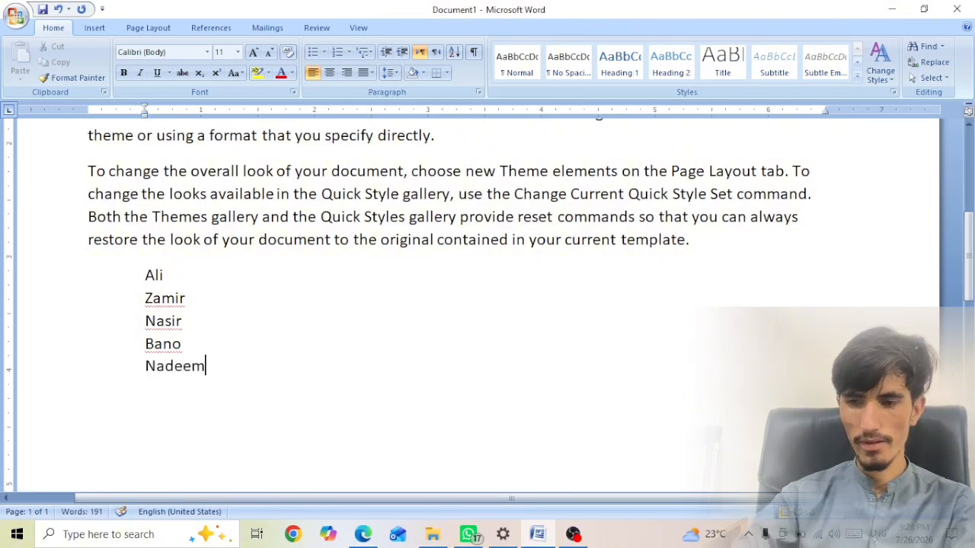
{"action": "key", "text": "Return"}
{"action": "type", "text": "Haider"}
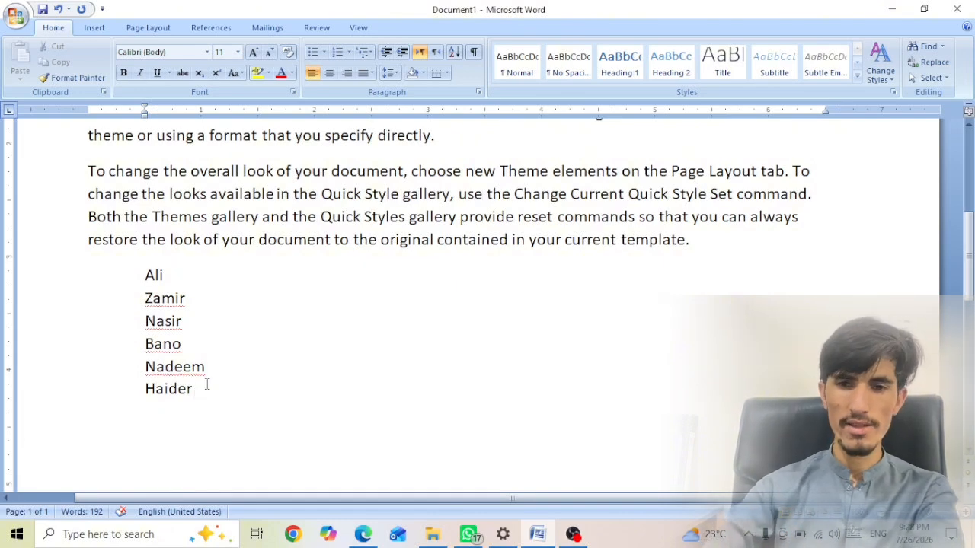
Step: Sort the six-line name list by paragraphs as text in ascending order, with no header row
{"action": "left_click_drag", "start_coordinate": [200, 390], "coordinate": [147, 276]}
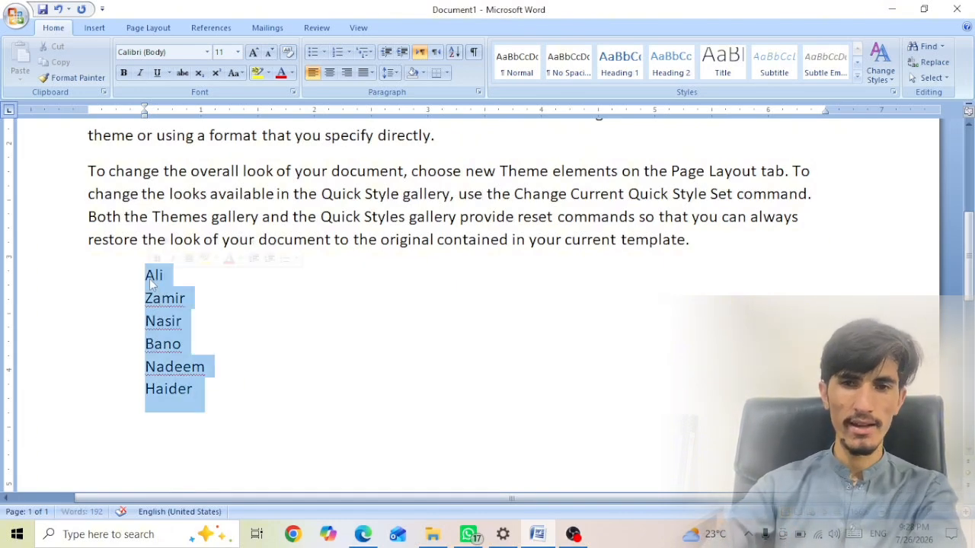
{"action": "left_click", "coordinate": [455, 52]}
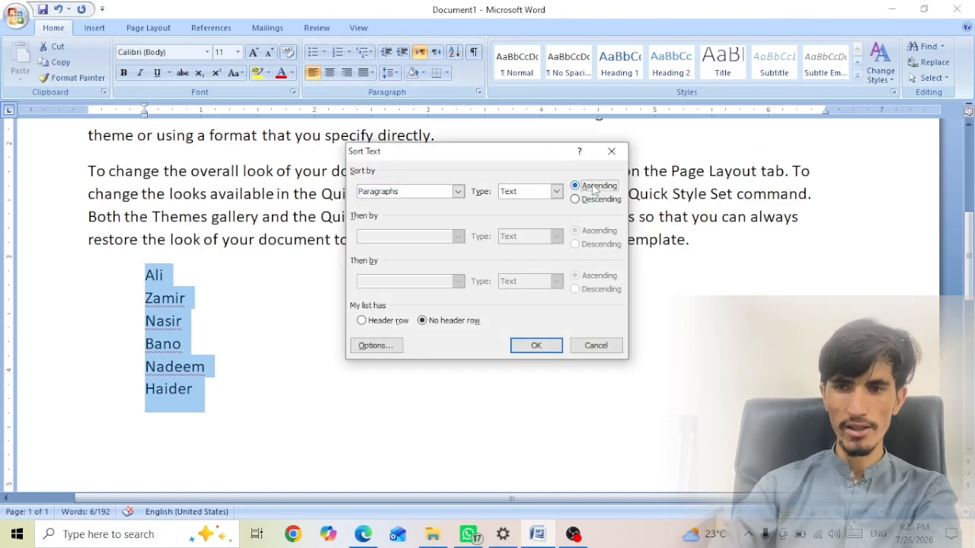
{"action": "left_click", "coordinate": [533, 344]}
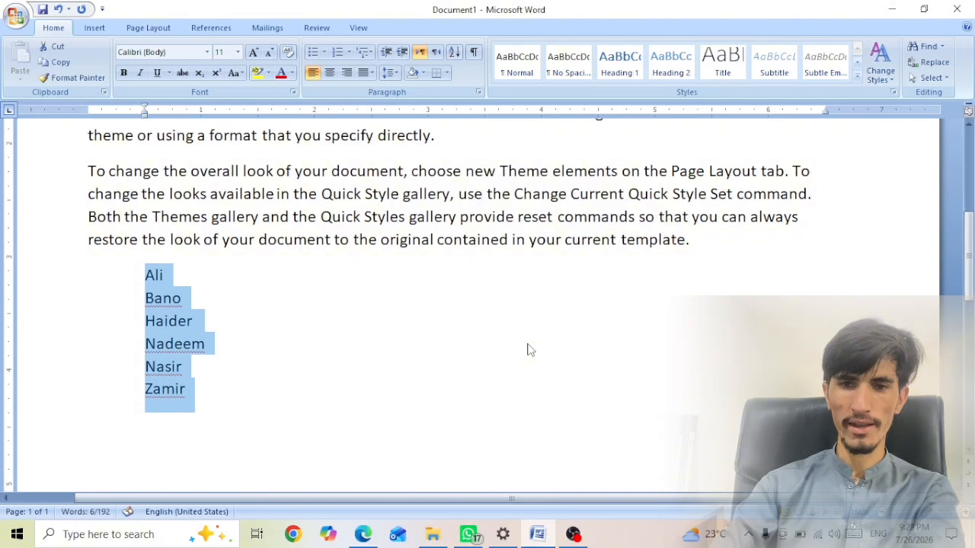
{"action": "left_click", "coordinate": [286, 413]}
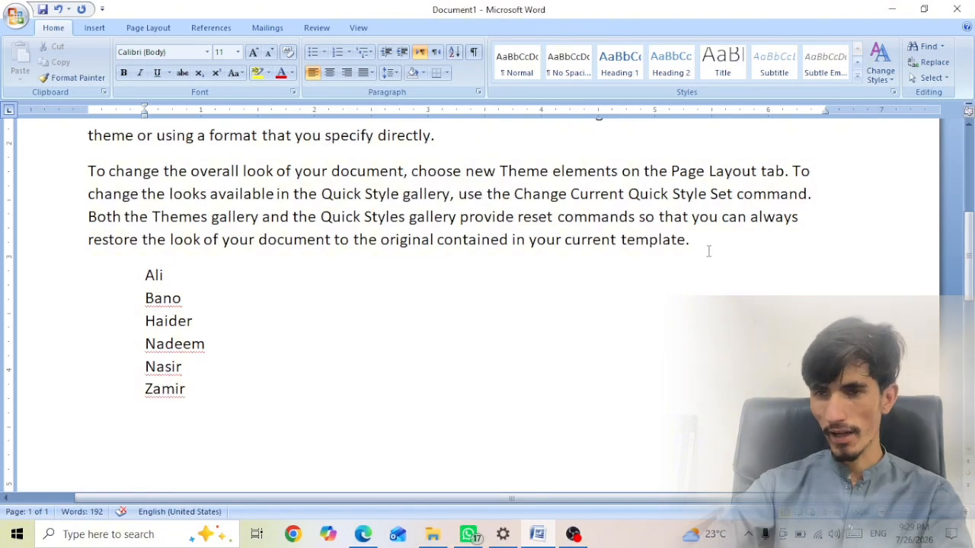
Step: Apply a near-black shading to the whole paragraph beginning "To change the overall look of your document"
{"action": "left_click_drag", "start_coordinate": [708, 251], "coordinate": [71, 173]}
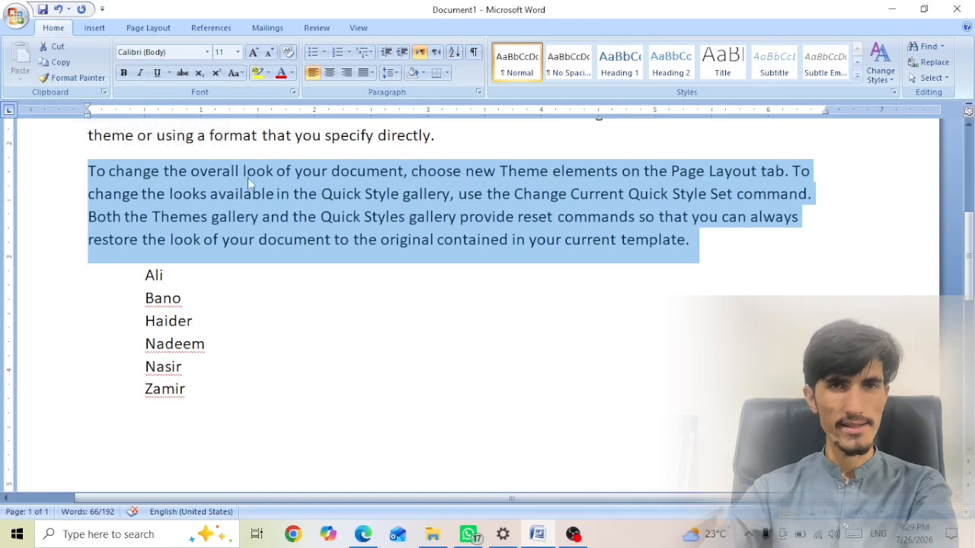
{"action": "left_click", "coordinate": [425, 77]}
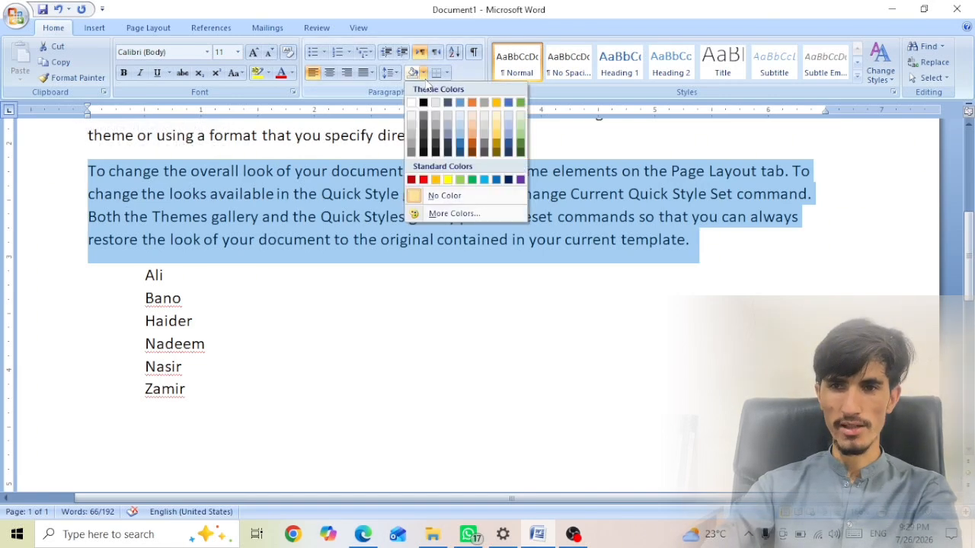
{"action": "left_click", "coordinate": [432, 146]}
Step: Preview shading colours on the fourth line of the name list without applying one
{"action": "left_click", "coordinate": [166, 344]}
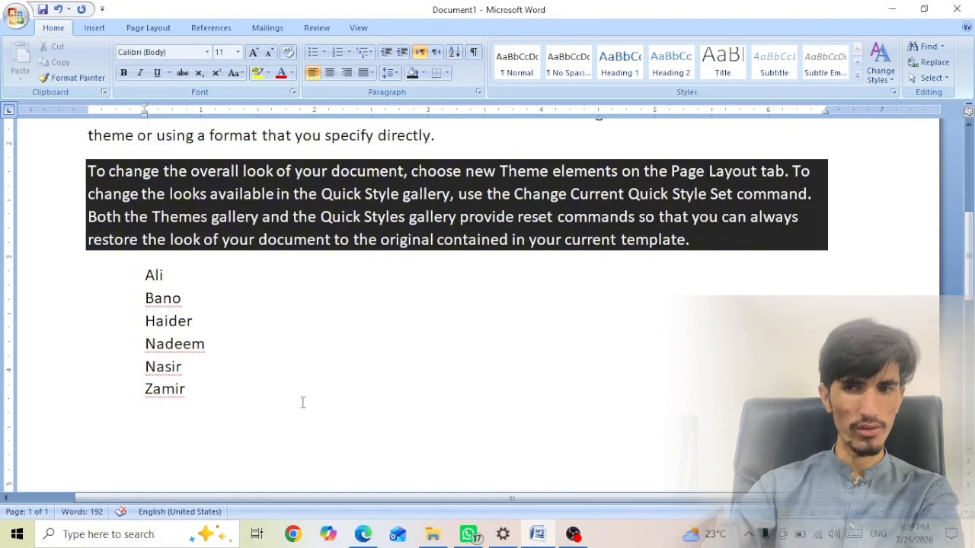
{"action": "left_click", "coordinate": [424, 74]}
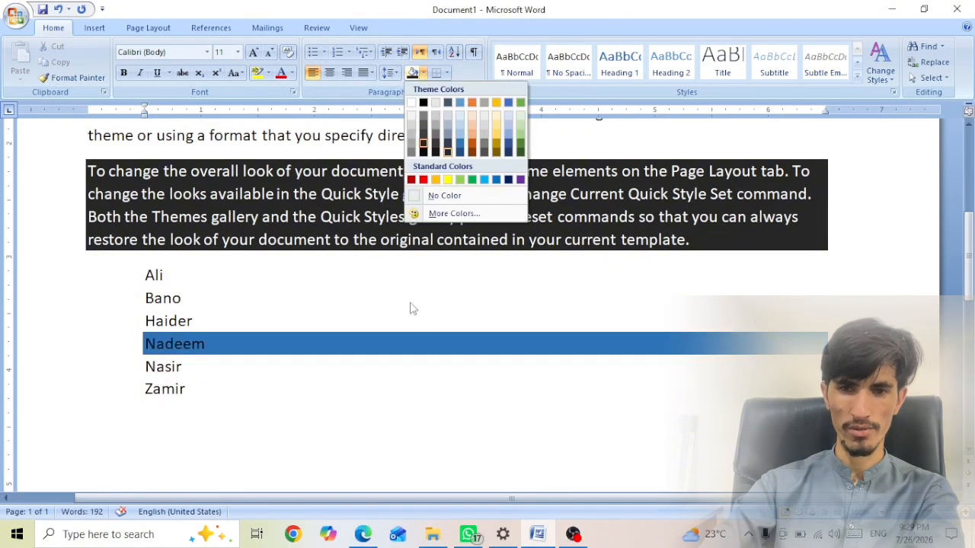
{"action": "left_click", "coordinate": [221, 418]}
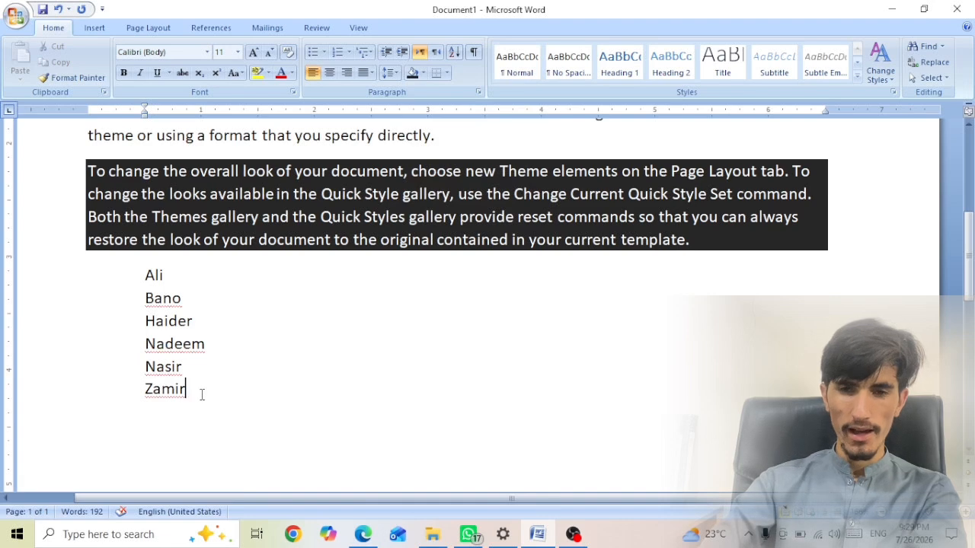
Step: Try line spacings of 2.0 and 3.0 on all six lines of the name list and settle on 1.0
{"action": "left_click_drag", "start_coordinate": [202, 394], "coordinate": [148, 275]}
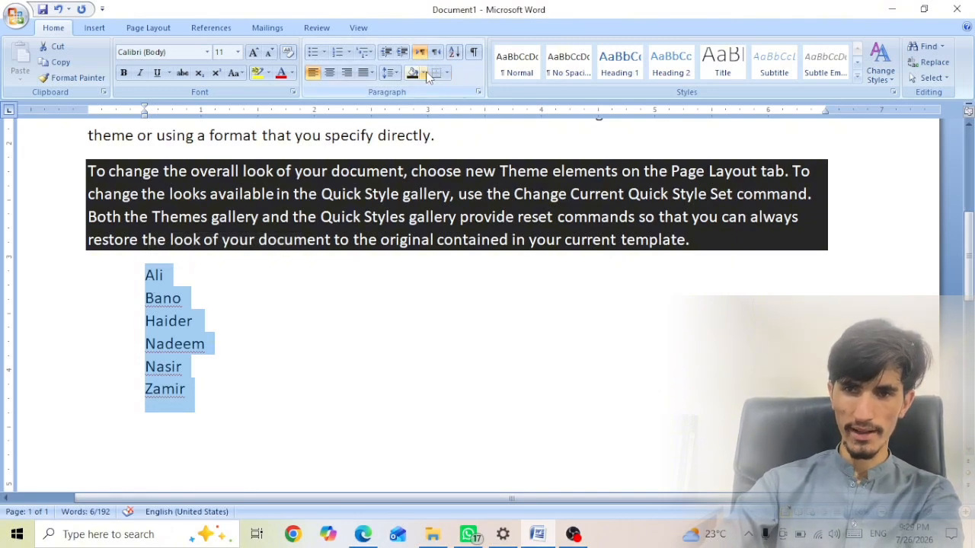
{"action": "left_click", "coordinate": [395, 73]}
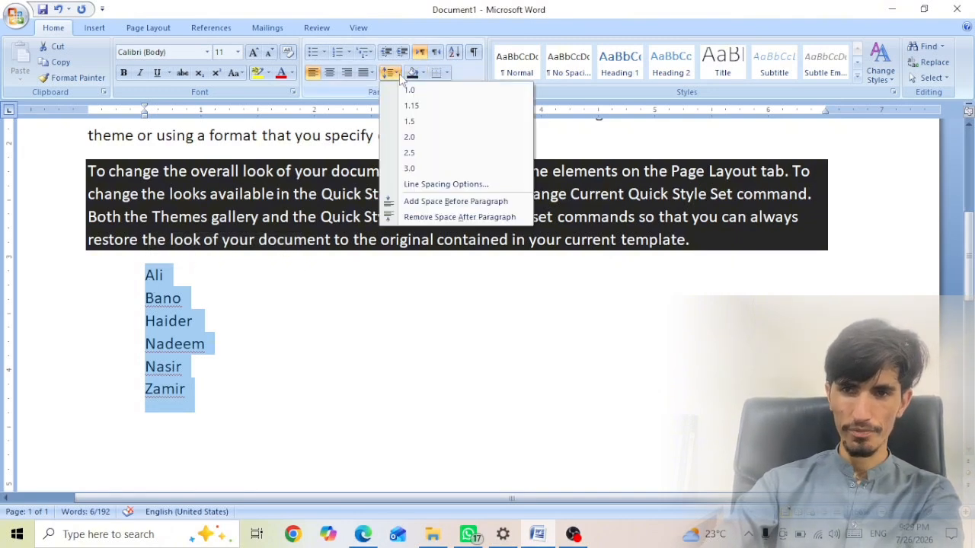
{"action": "left_click", "coordinate": [424, 140]}
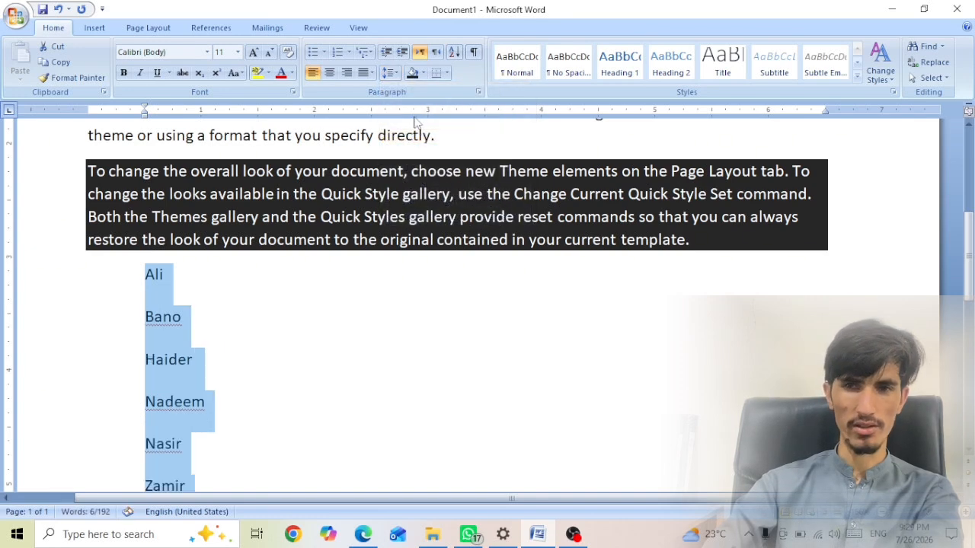
{"action": "left_click", "coordinate": [393, 78]}
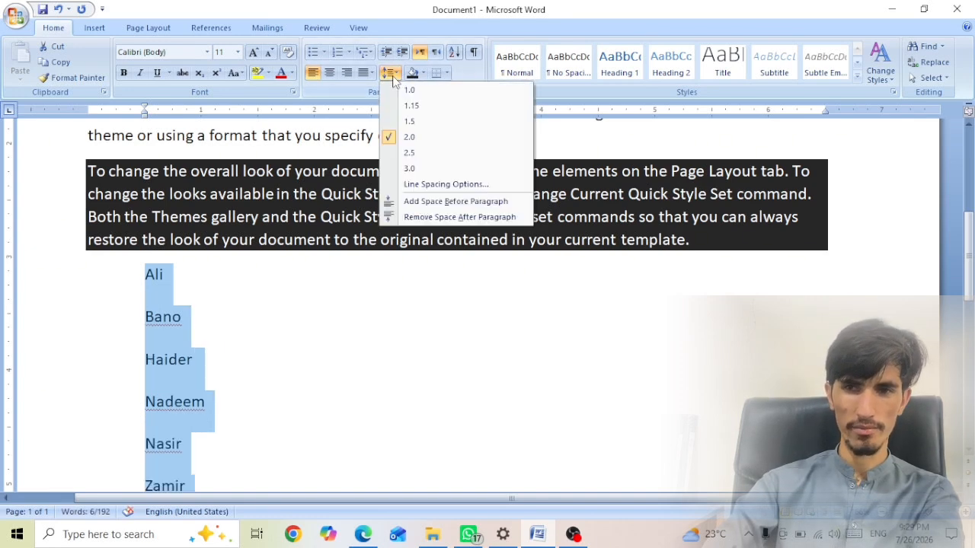
{"action": "left_click", "coordinate": [410, 169]}
{"action": "scroll", "coordinate": [269, 402], "scroll_direction": "down", "scroll_amount": 3}
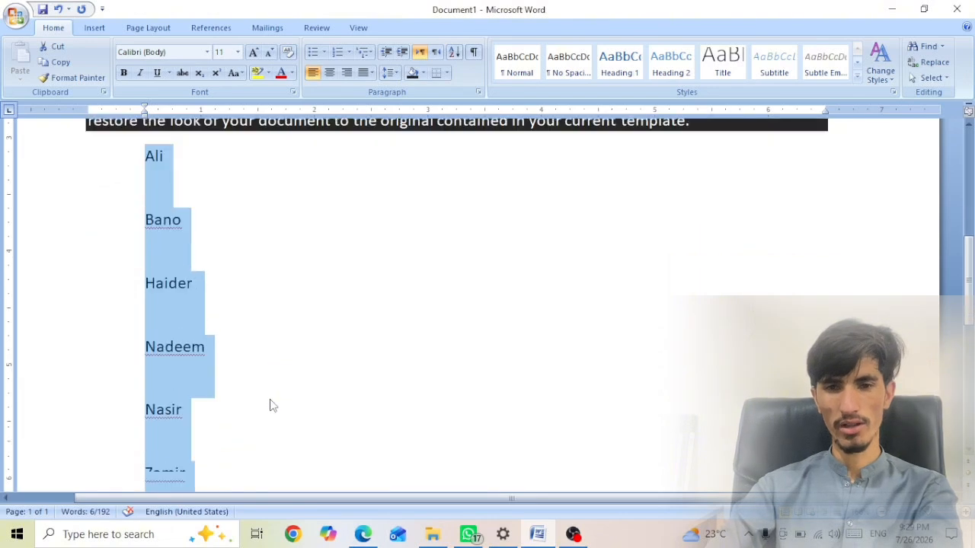
{"action": "scroll", "coordinate": [269, 404], "scroll_direction": "up", "scroll_amount": 5}
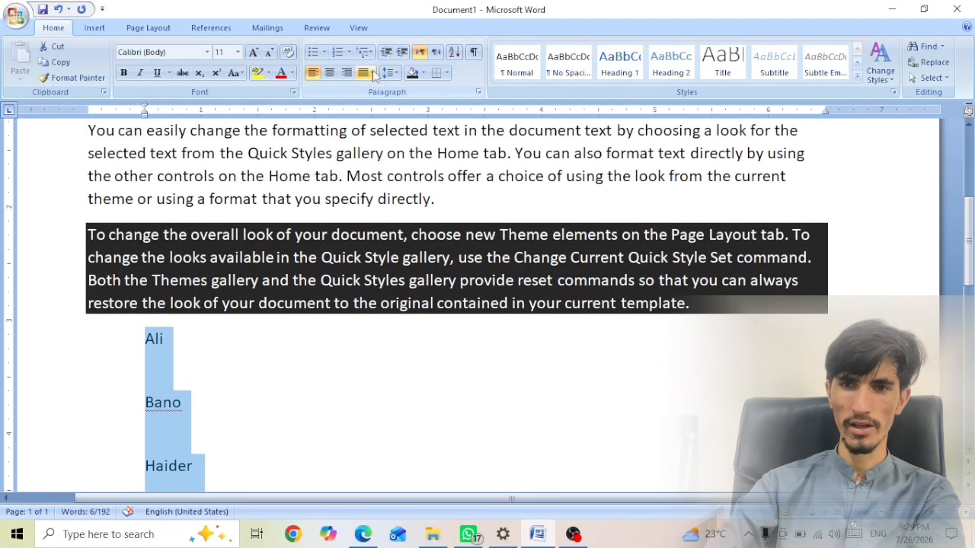
{"action": "left_click", "coordinate": [390, 75]}
{"action": "left_click", "coordinate": [408, 94]}
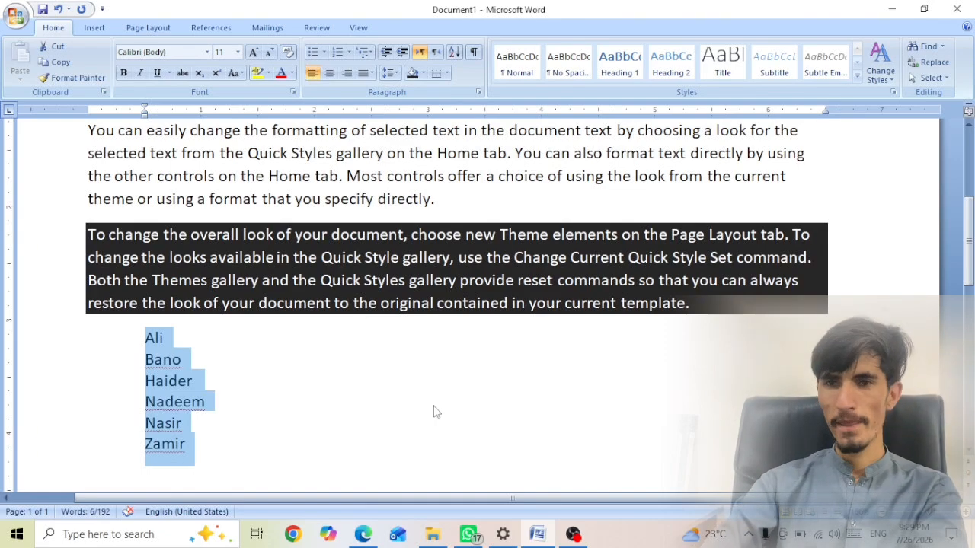
Step: Apply the Heading 1 style to the line "Computer" at the start of the document
{"action": "scroll", "coordinate": [338, 370], "scroll_direction": "up", "scroll_amount": 4}
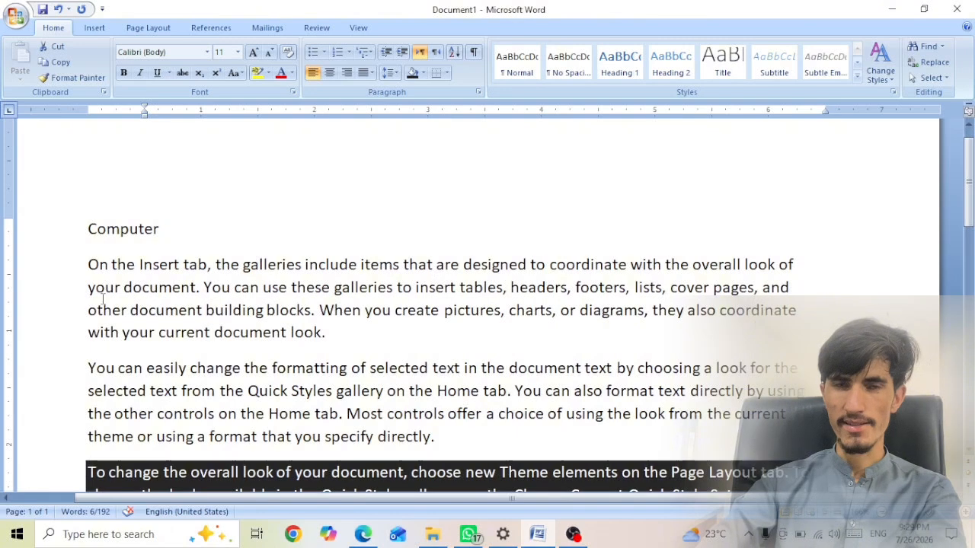
{"action": "left_click_drag", "start_coordinate": [168, 227], "coordinate": [58, 229]}
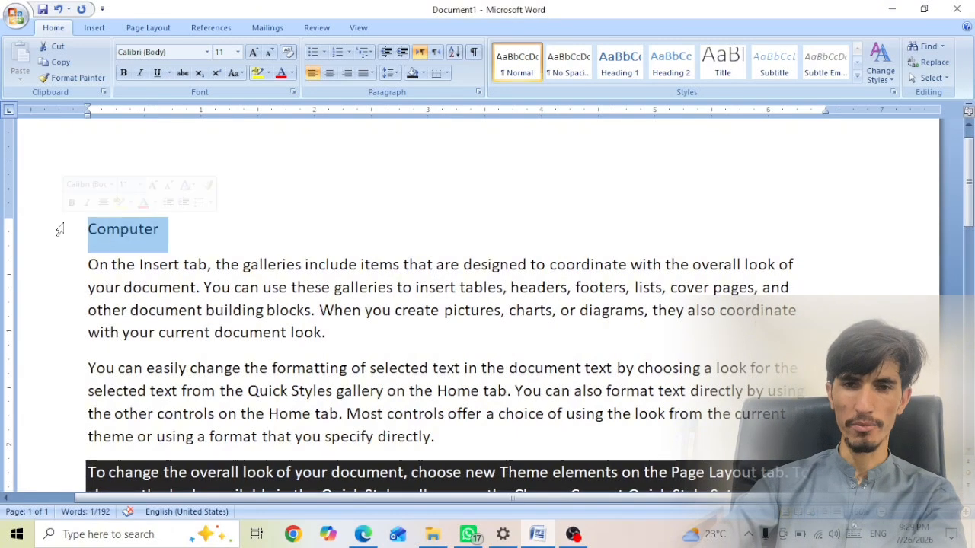
{"action": "left_click", "coordinate": [620, 61]}
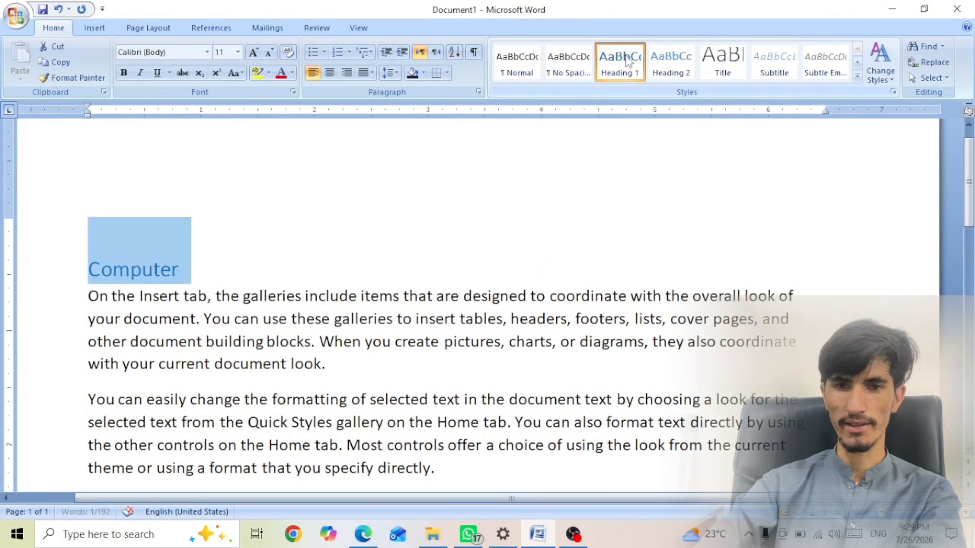
Step: Split the second body paragraph after "You can easily" and apply the Heading 2 style to that new line
{"action": "left_click", "coordinate": [187, 399]}
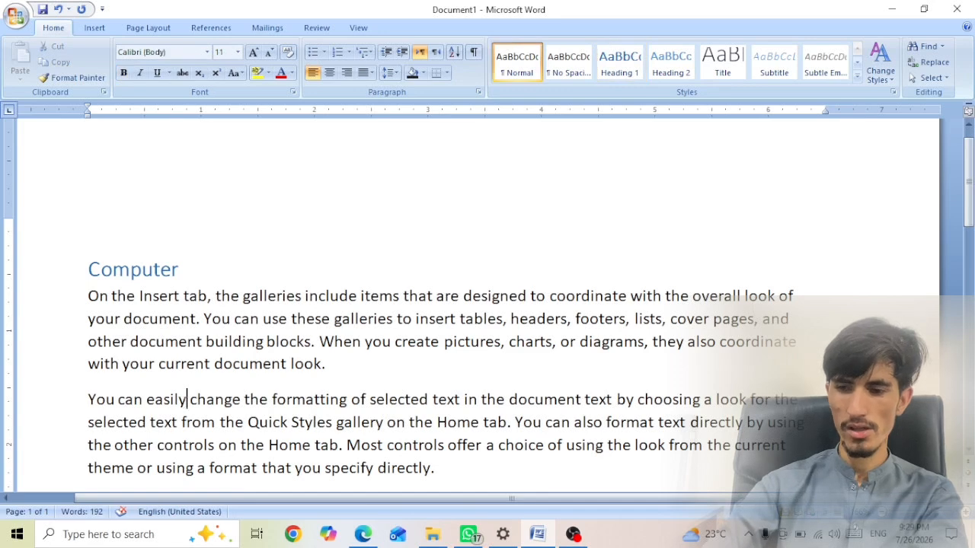
{"action": "key", "text": "Return"}
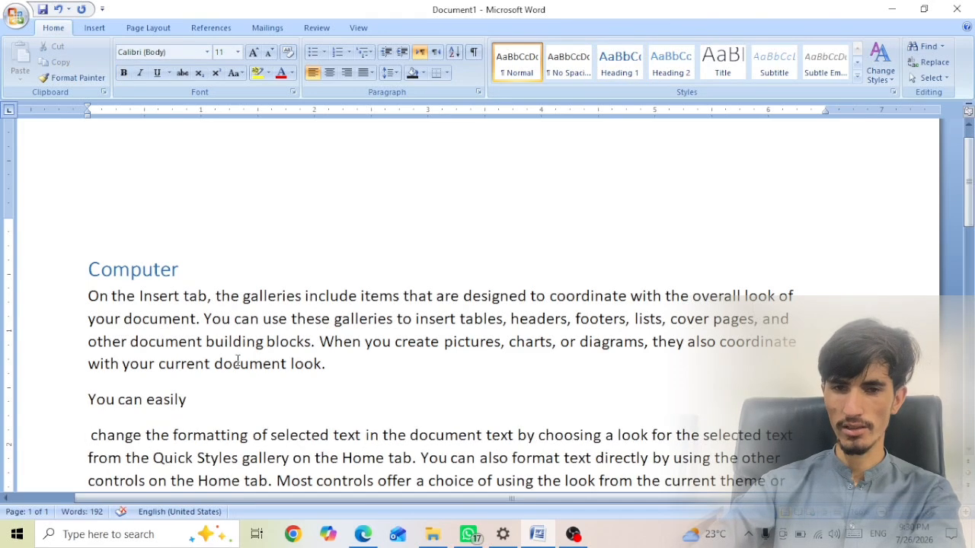
{"action": "left_click", "coordinate": [189, 400]}
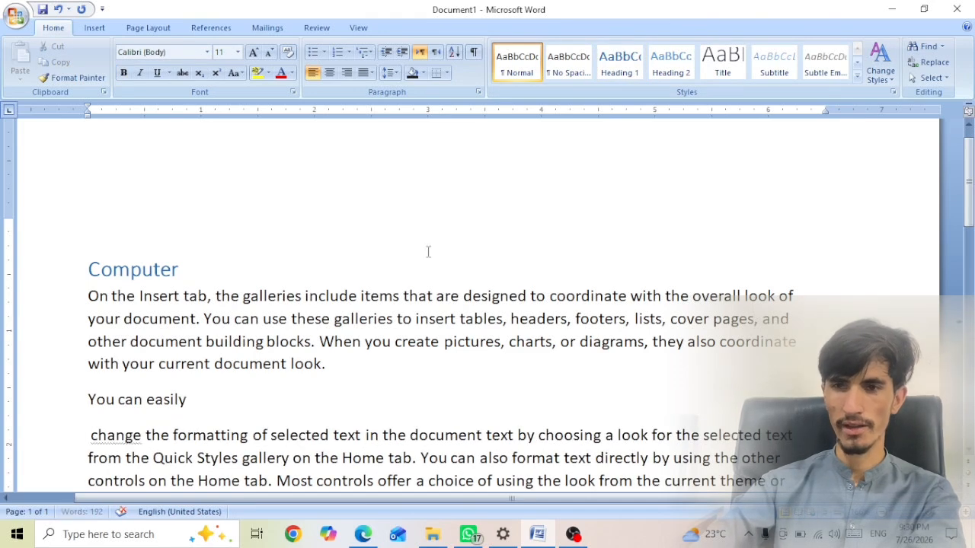
{"action": "left_click", "coordinate": [667, 65]}
Step: Split the dark-shaded paragraph after "To change" and apply the Heading 3 style to that new line
{"action": "scroll", "coordinate": [203, 358], "scroll_direction": "down", "scroll_amount": 3}
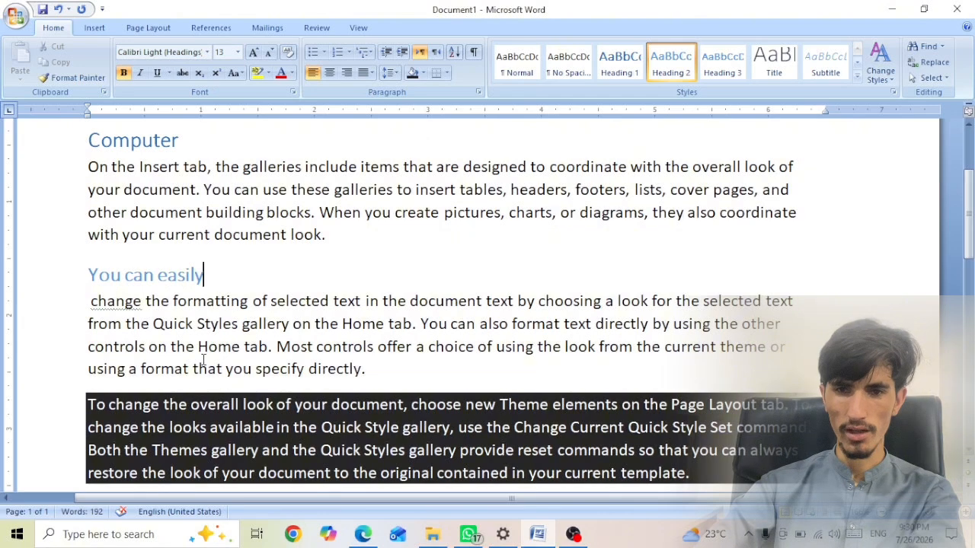
{"action": "left_click", "coordinate": [165, 405]}
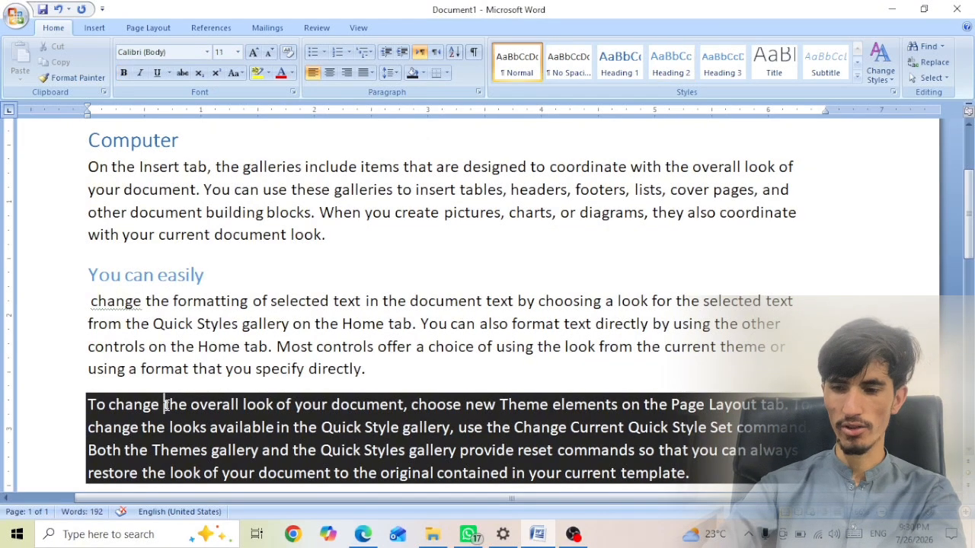
{"action": "key", "text": "Return"}
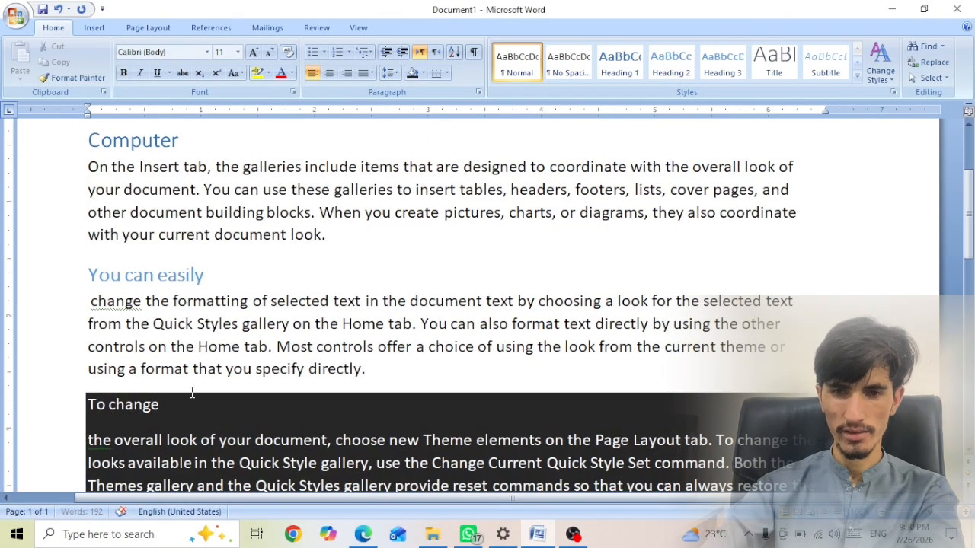
{"action": "left_click", "coordinate": [716, 67]}
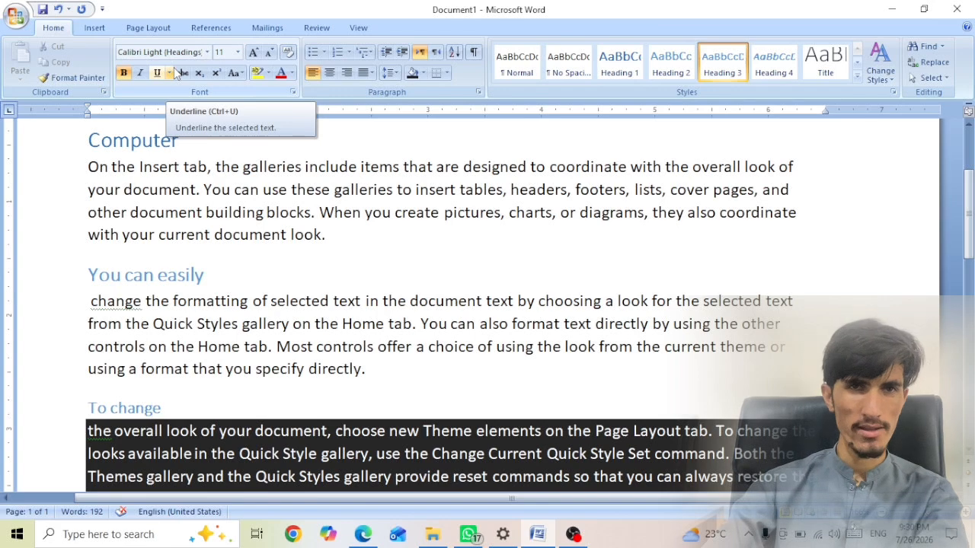
Step: Change the document's style set to Distinctive
{"action": "left_click", "coordinate": [882, 74]}
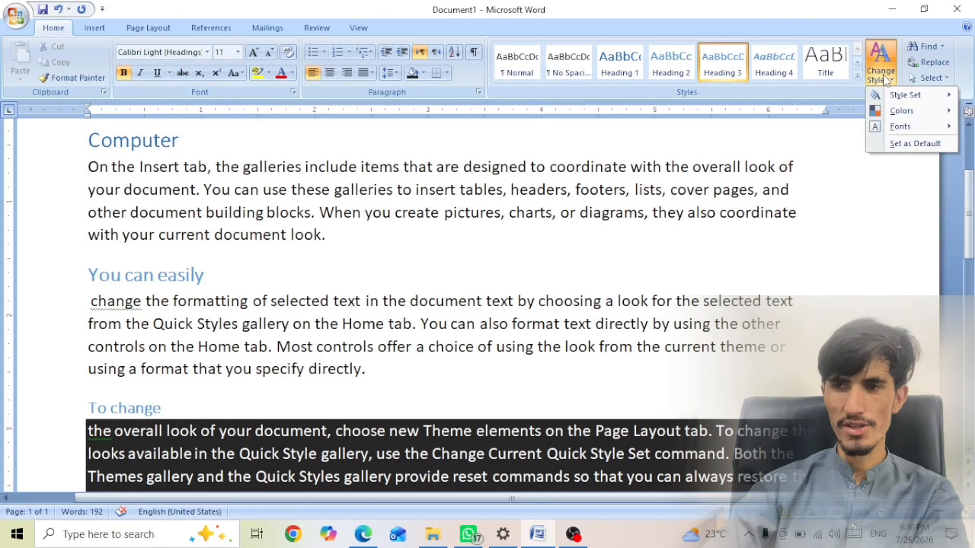
{"action": "mouse_move", "coordinate": [892, 100]}
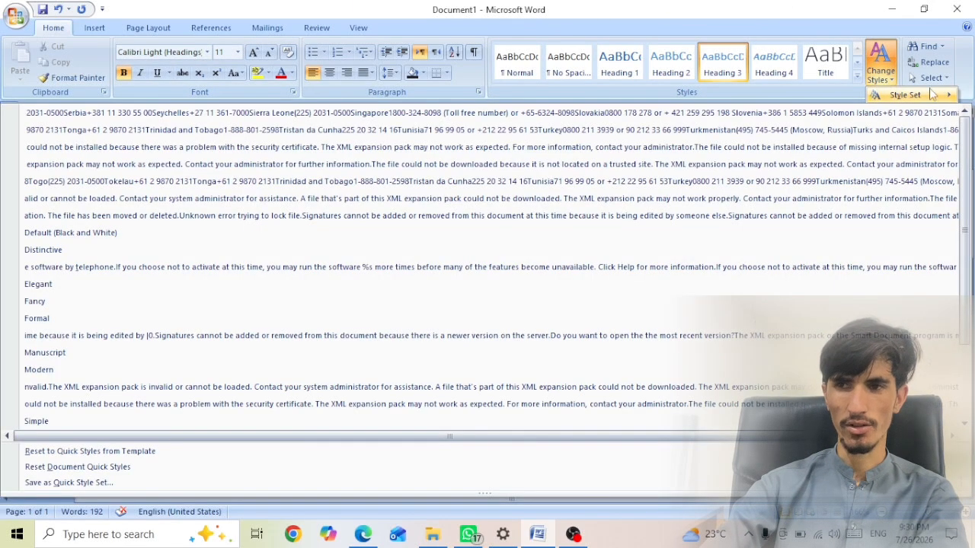
{"action": "left_click", "coordinate": [647, 250]}
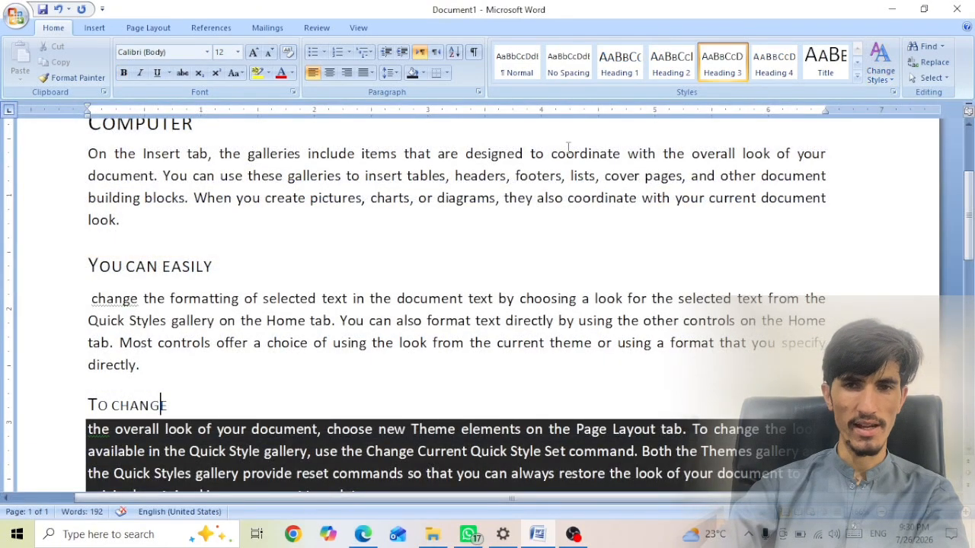
{"action": "left_click", "coordinate": [880, 68]}
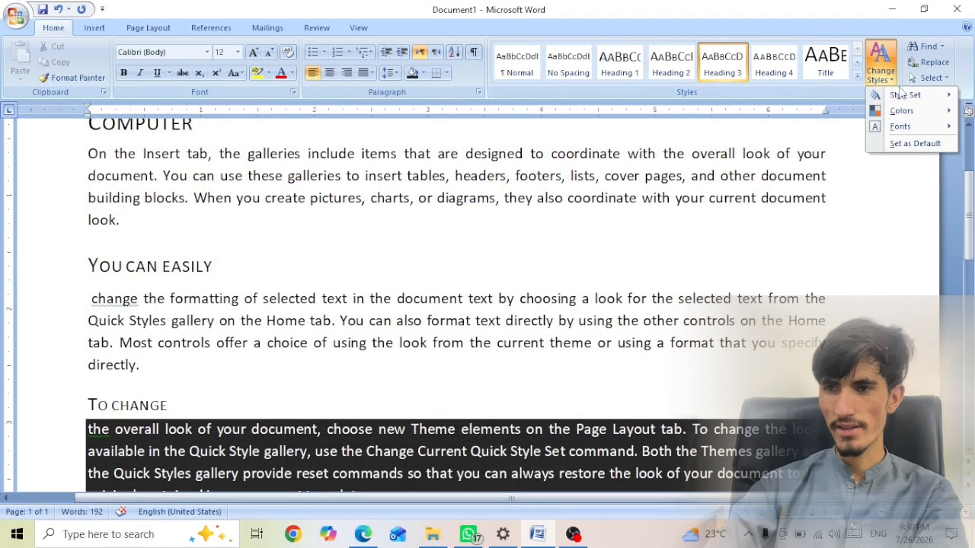
{"action": "mouse_move", "coordinate": [905, 94]}
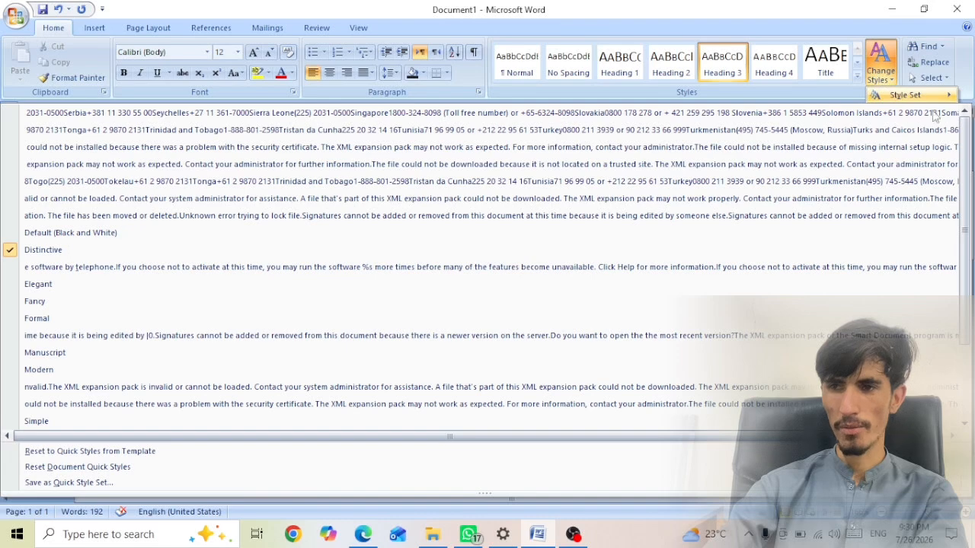
{"action": "left_click", "coordinate": [877, 69]}
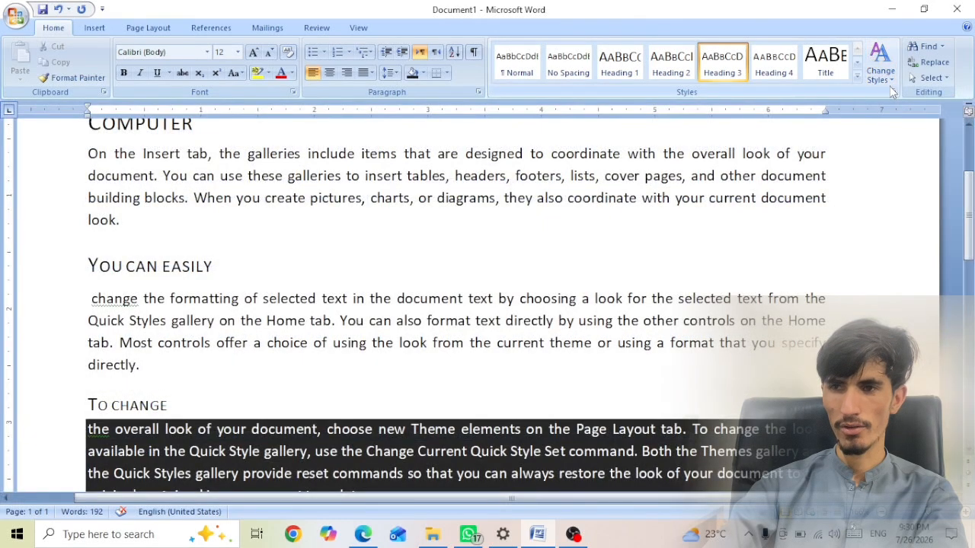
Step: Change the colour scheme of the document's styles to the built-in Oriel set
{"action": "left_click", "coordinate": [880, 68]}
{"action": "mouse_move", "coordinate": [909, 113]}
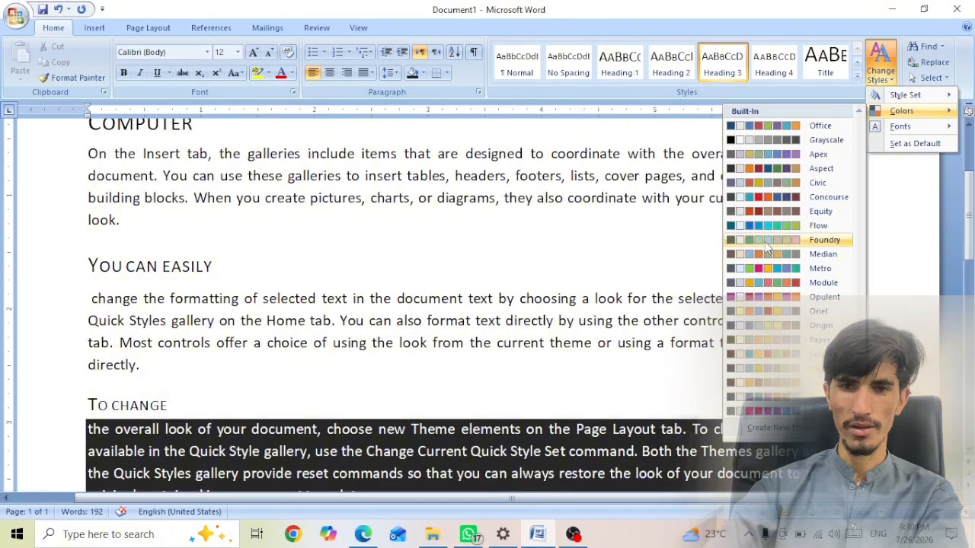
{"action": "left_click", "coordinate": [758, 308]}
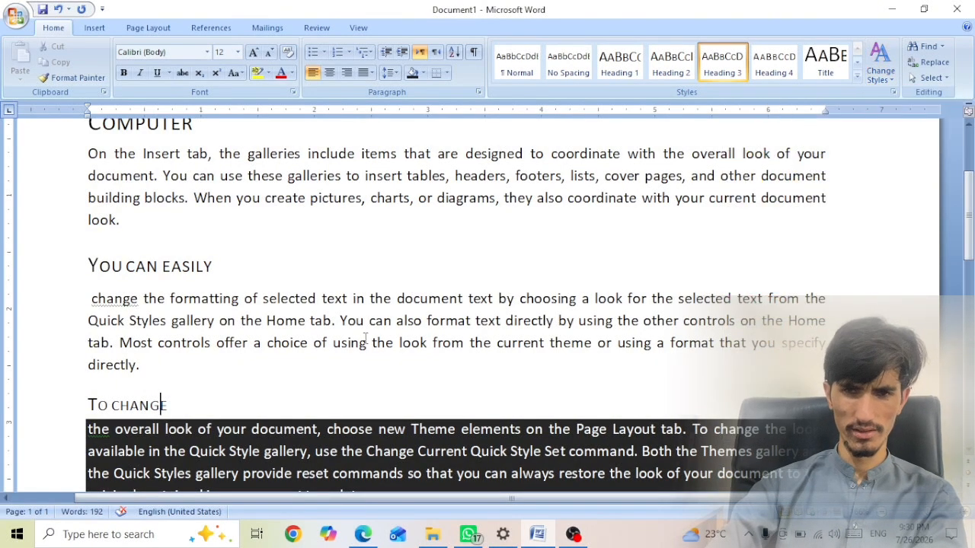
Step: Change the font scheme of the document's styles to Aspect, with Verdana for headings and body
{"action": "scroll", "coordinate": [684, 328], "scroll_direction": "up", "scroll_amount": 4}
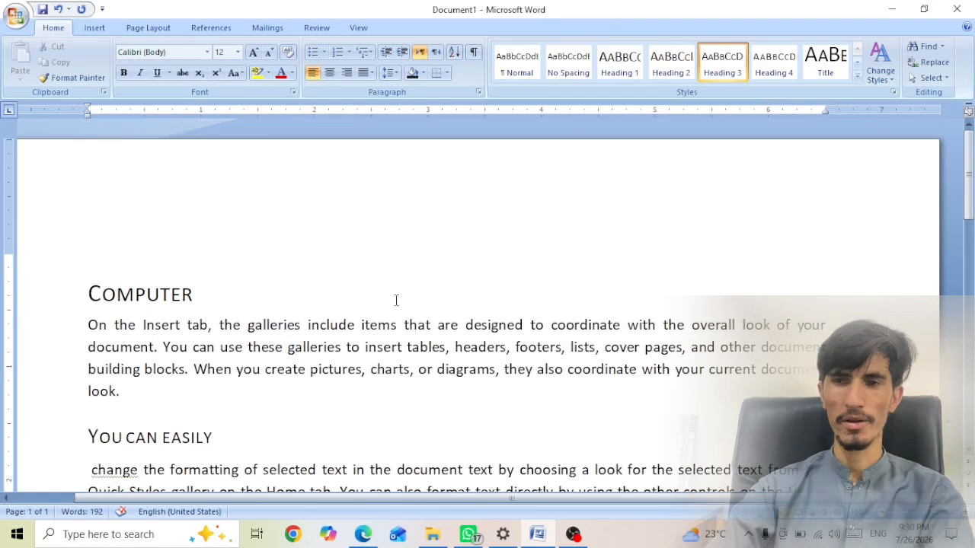
{"action": "left_click", "coordinate": [877, 76]}
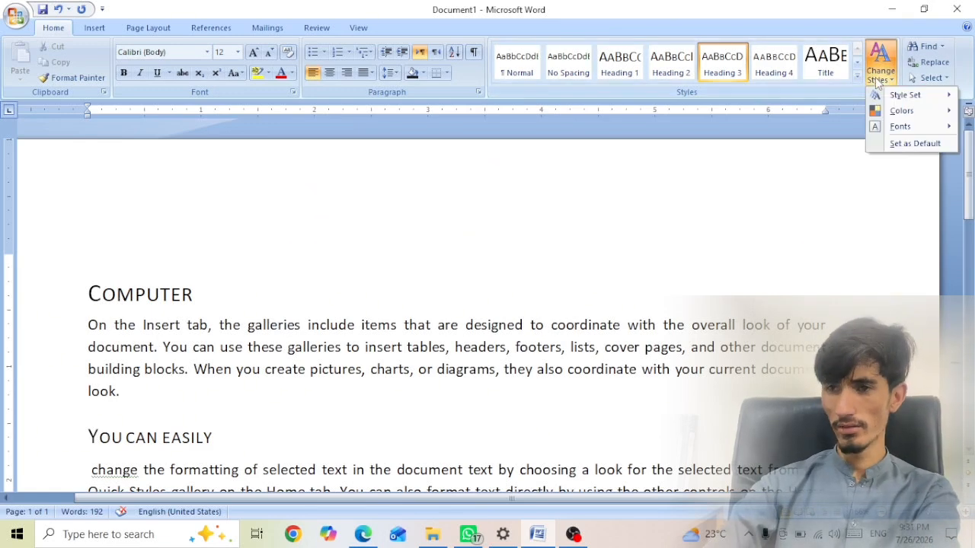
{"action": "mouse_move", "coordinate": [899, 126]}
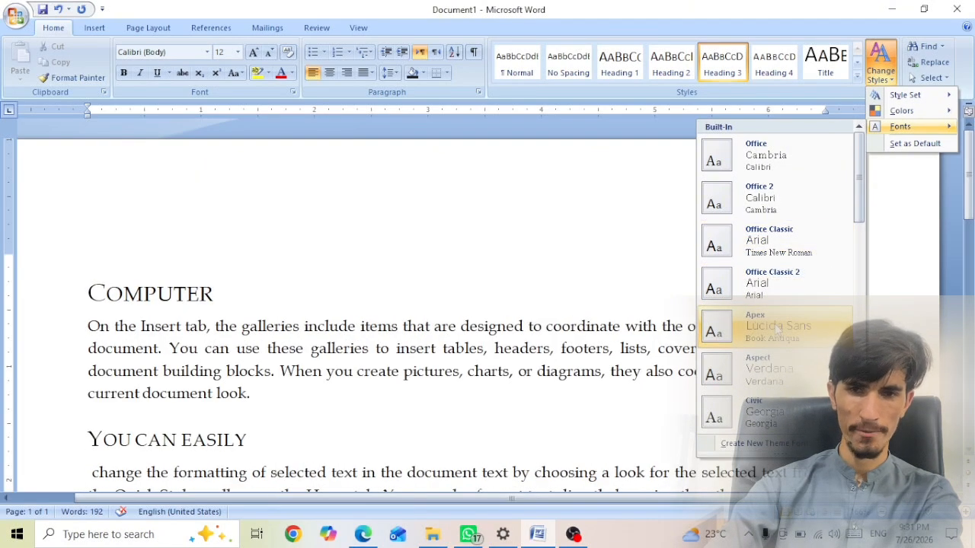
{"action": "left_click", "coordinate": [762, 374]}
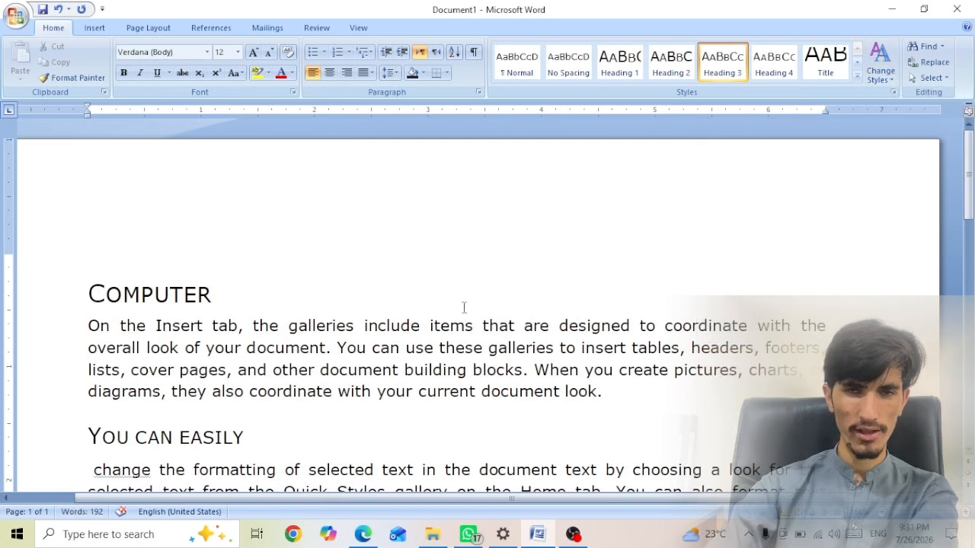